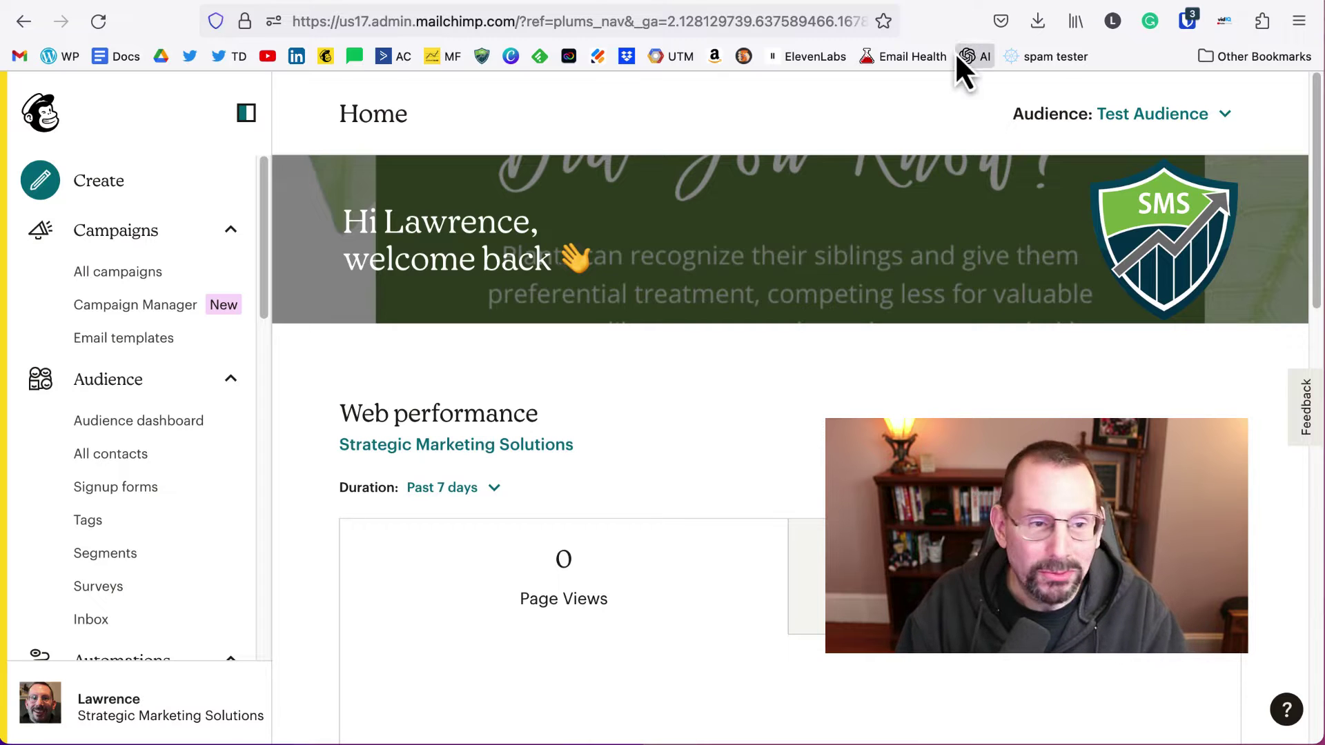
From All campaigns, create a new Regular email campaign draft
click(123, 276)
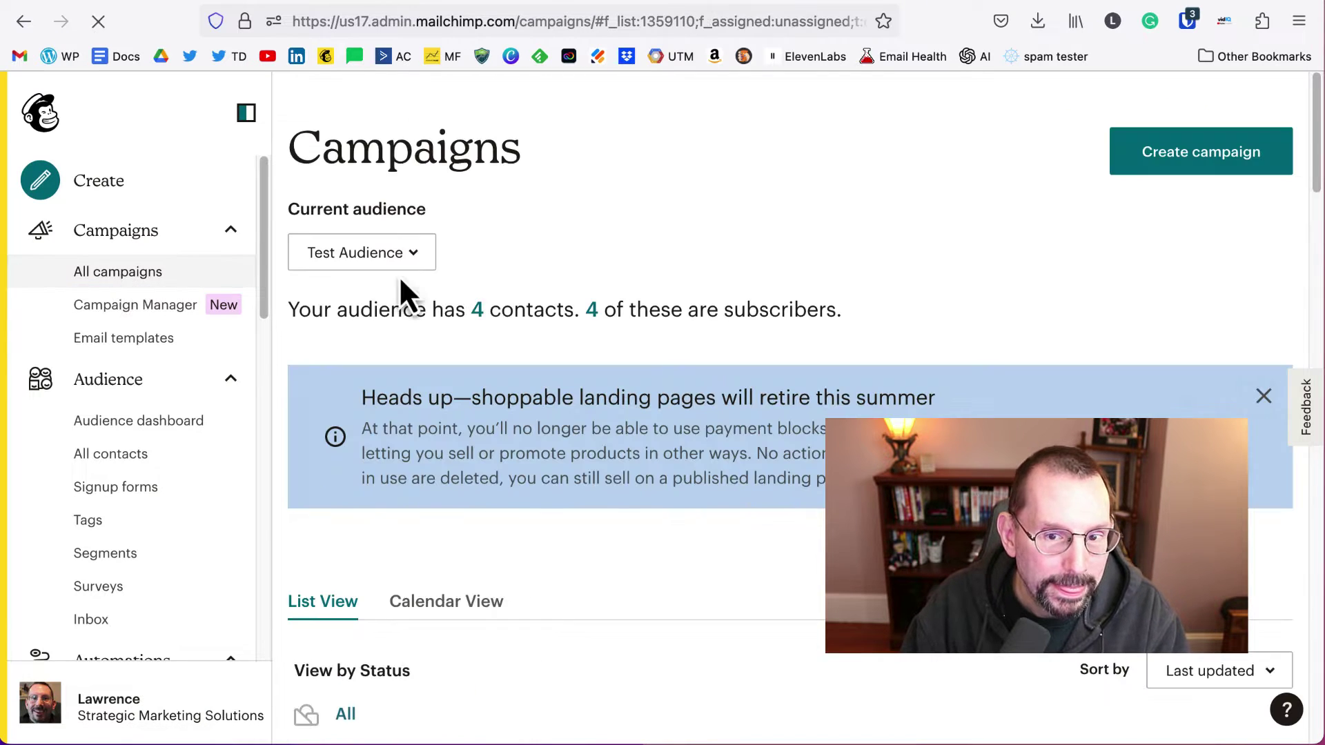
click(1218, 166)
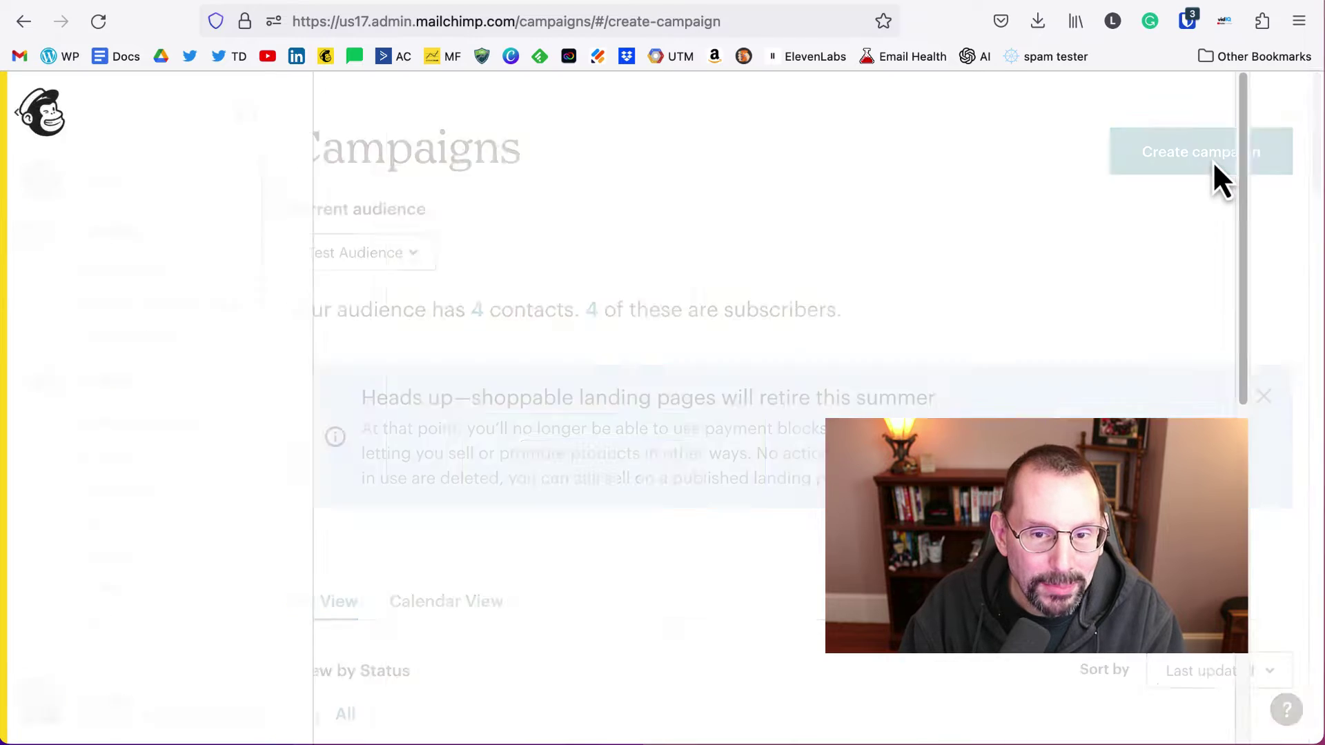
scroll(643, 356, down, 3)
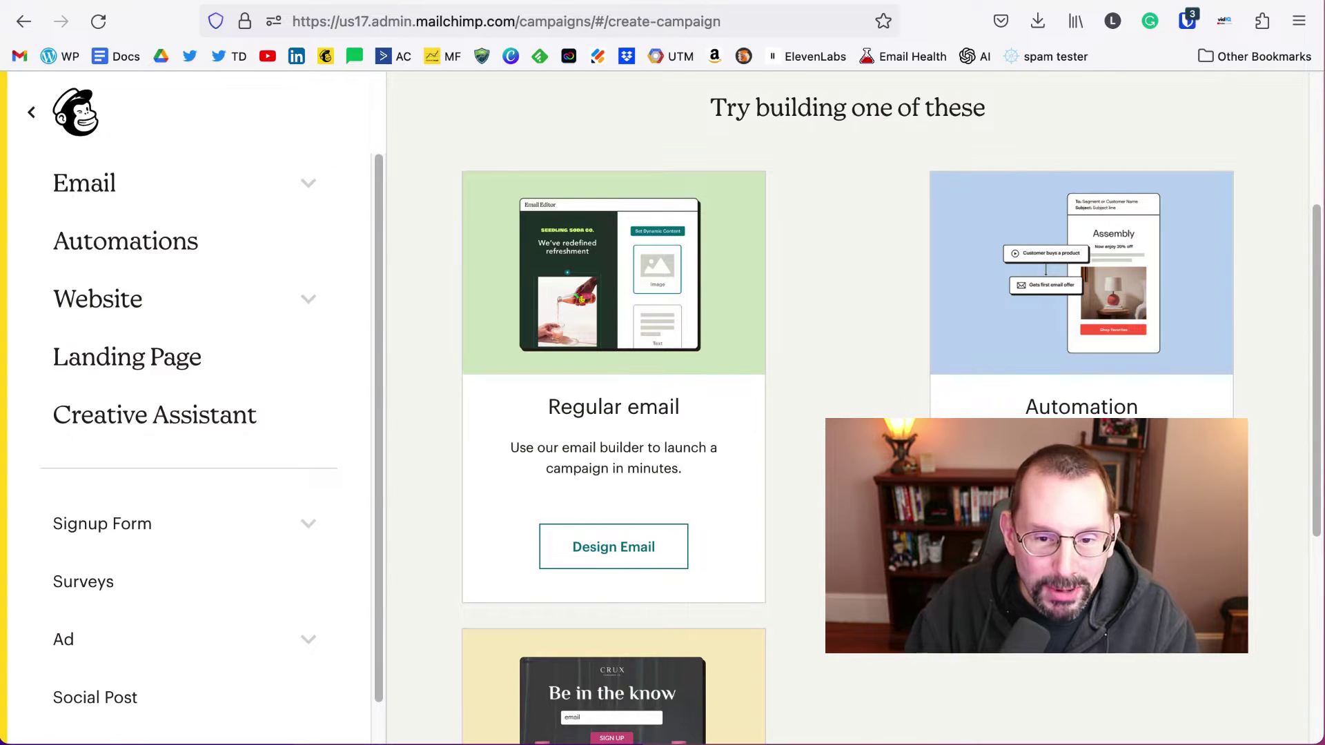
scroll(890, 407, down, 5)
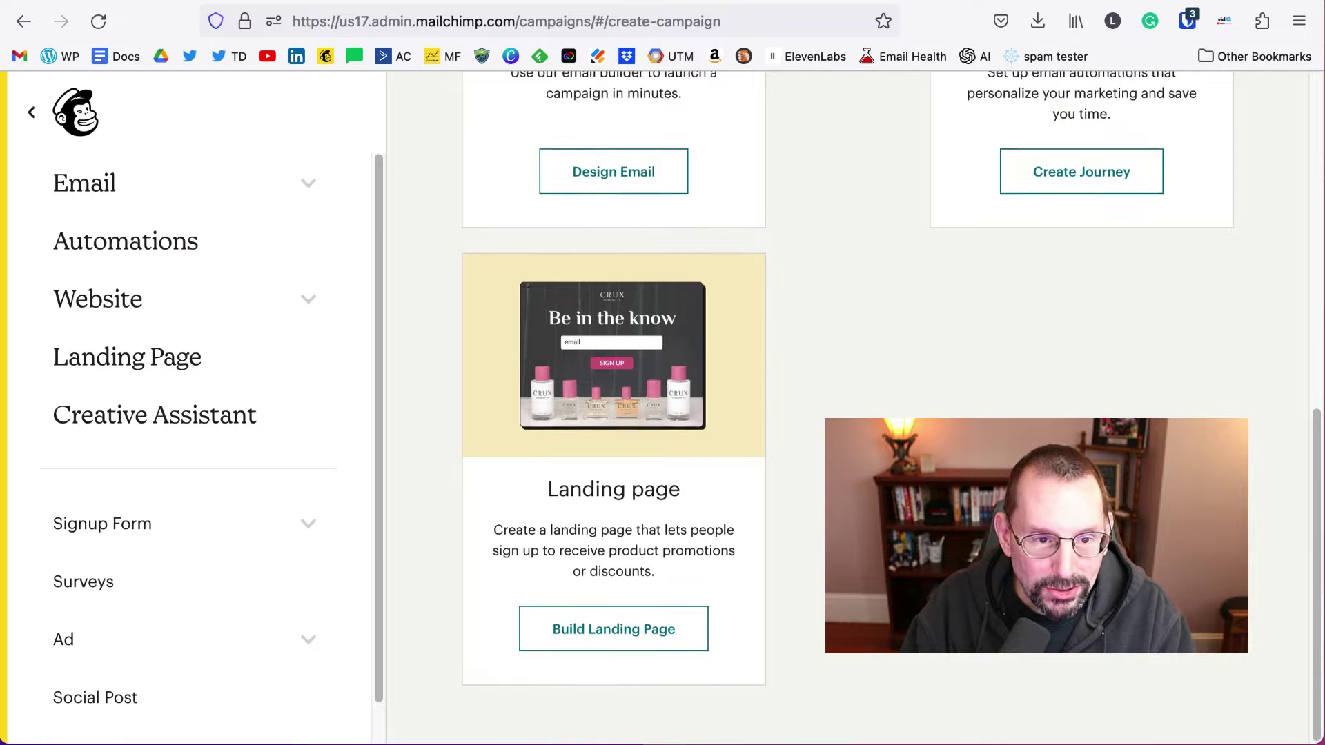
scroll(653, 489, up, 8)
scroll(619, 380, down, 3)
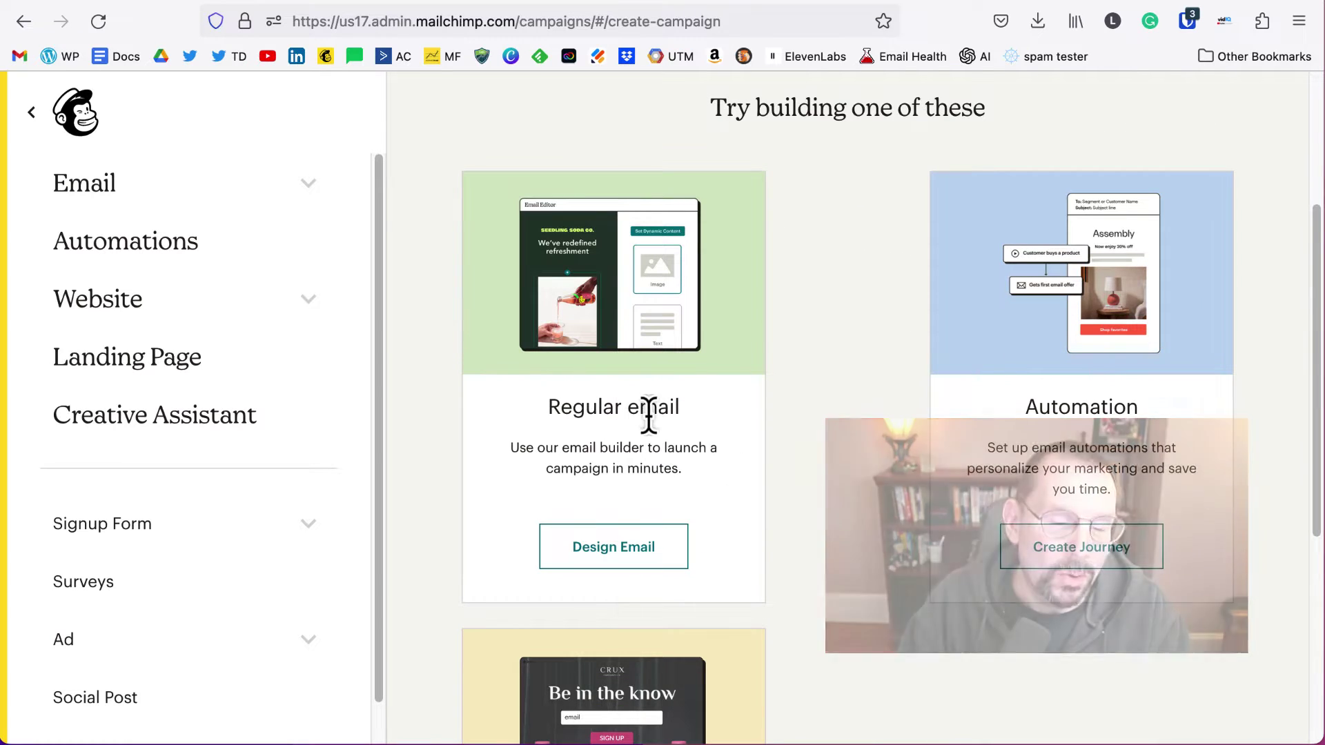
click(635, 558)
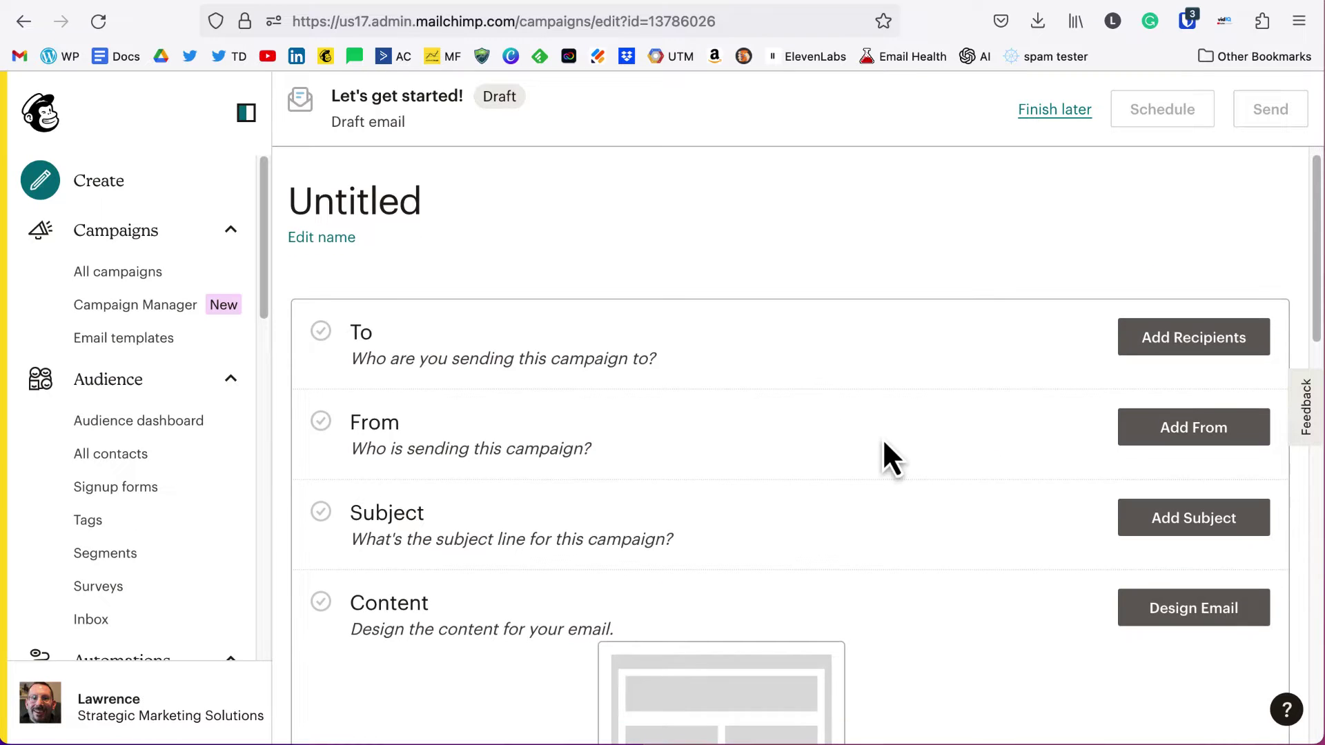
scroll(931, 445, down, 2)
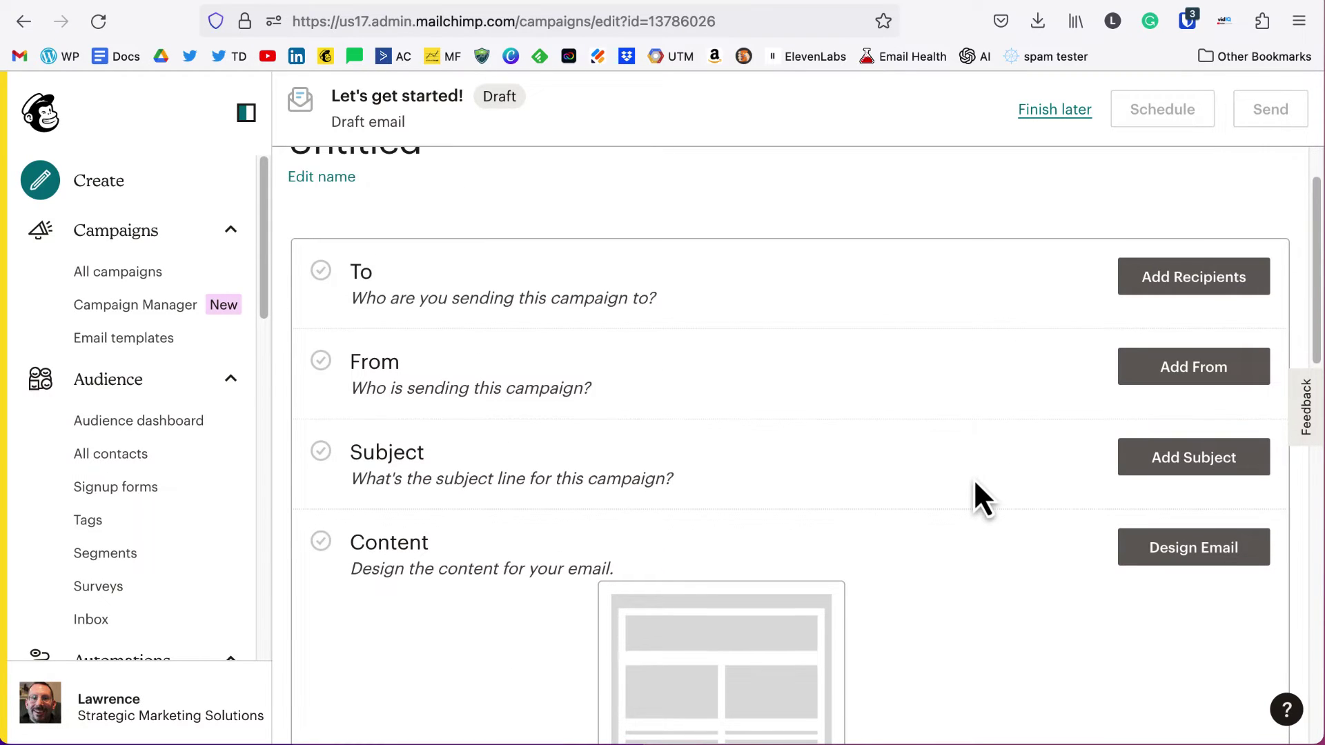
scroll(975, 483, down, 3)
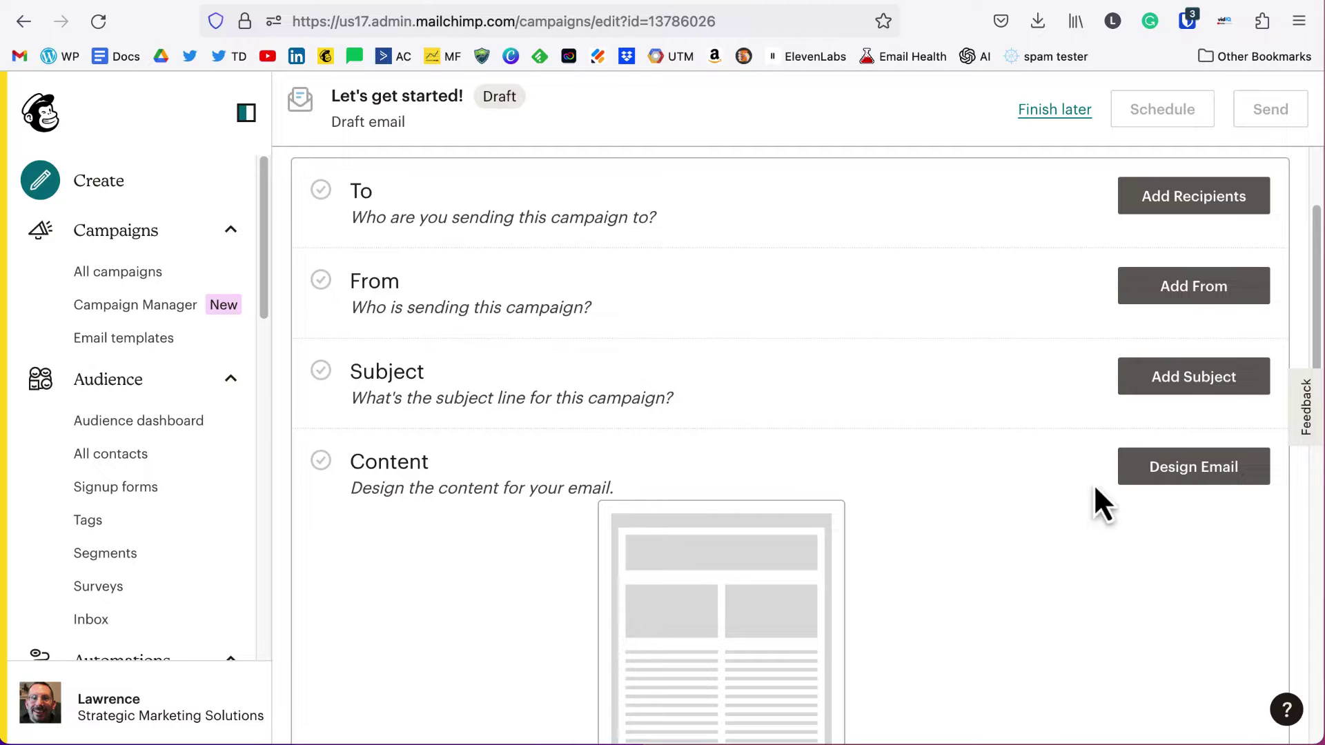
Start designing the email and pick the 1 Column basic layout
click(1194, 476)
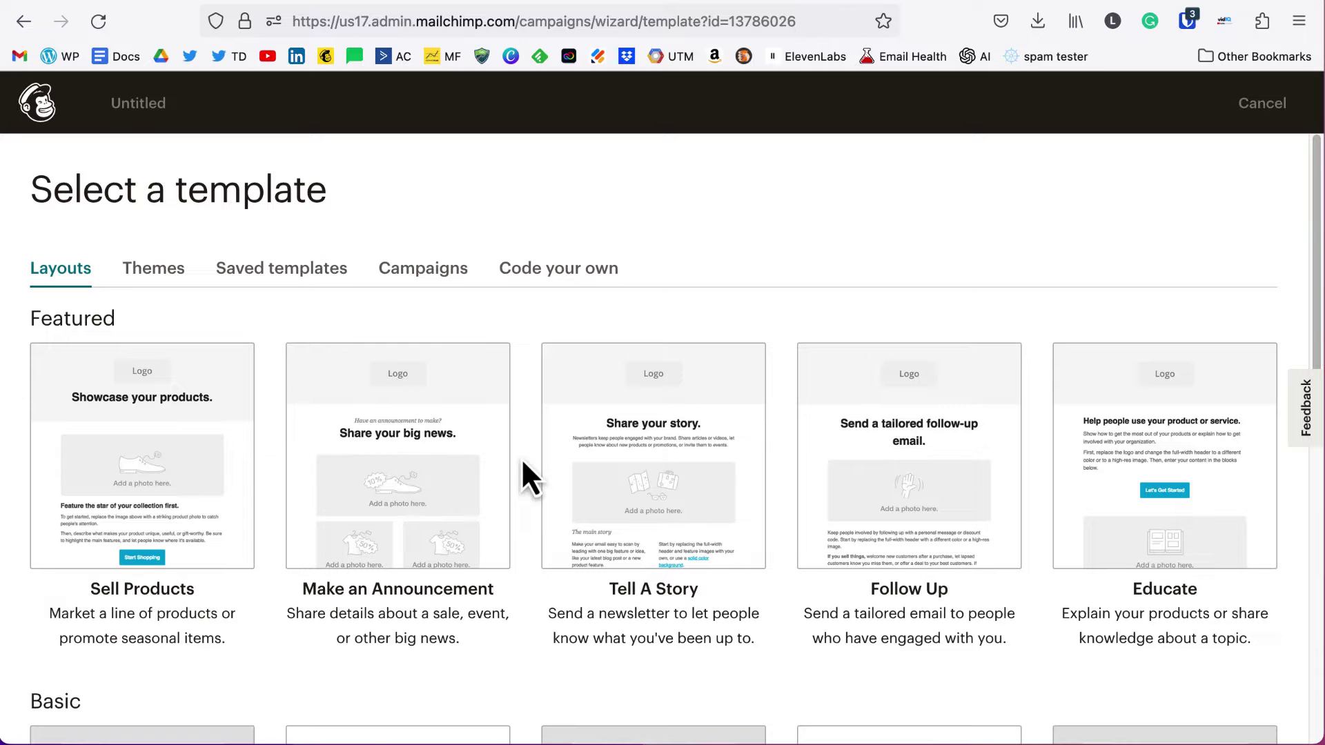
scroll(523, 462, down, 5)
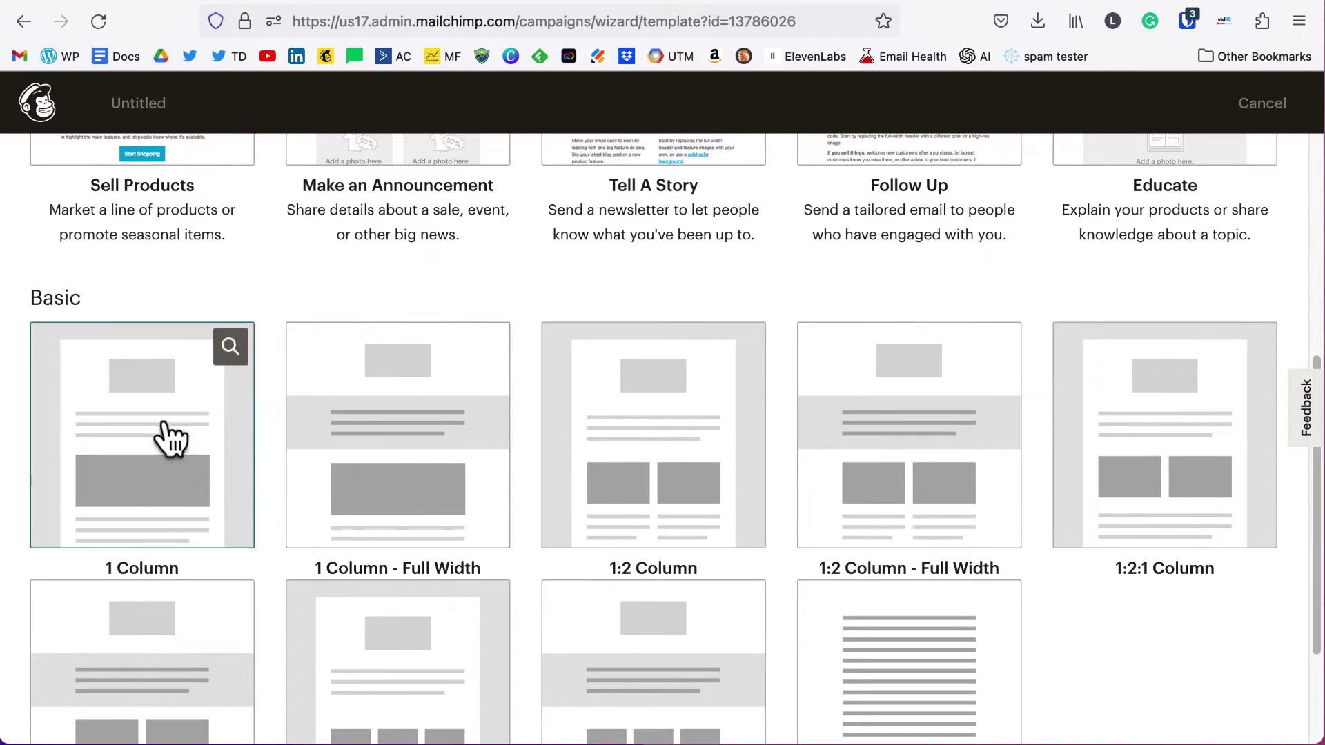
click(170, 434)
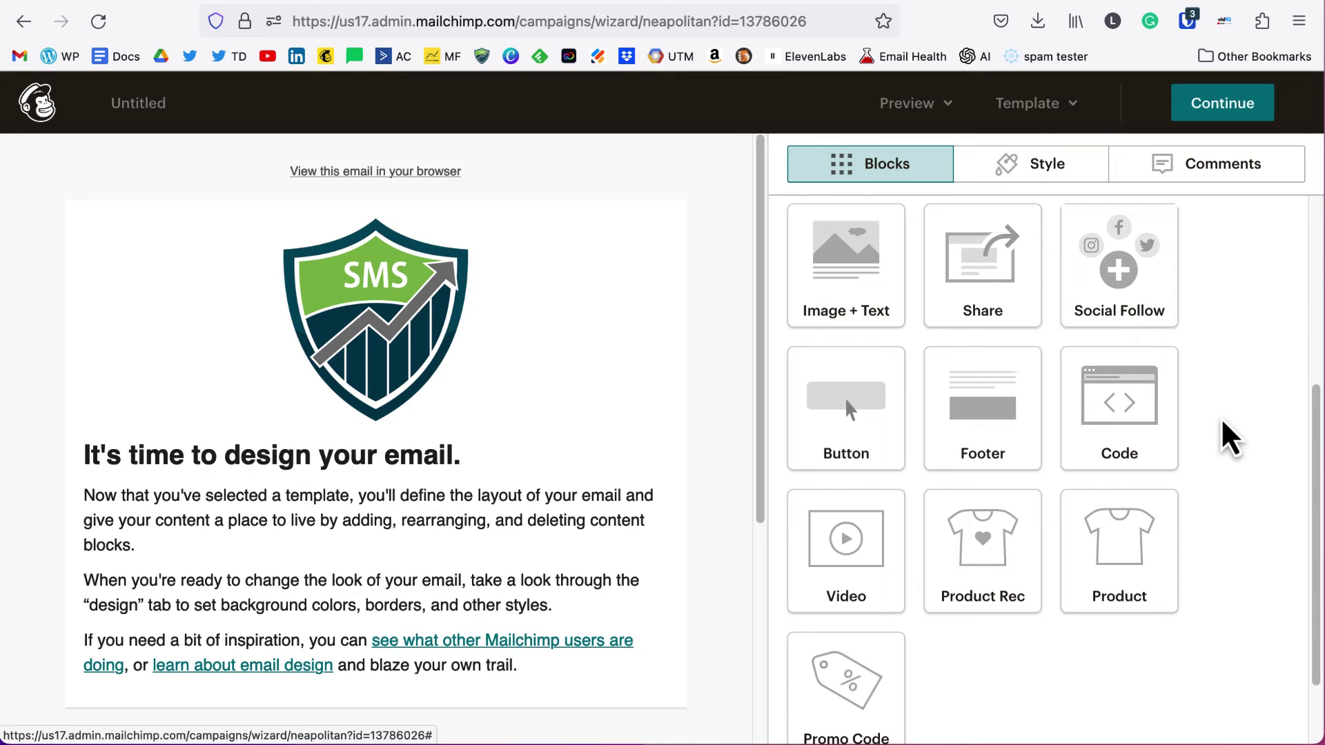
scroll(1228, 438, down, 1)
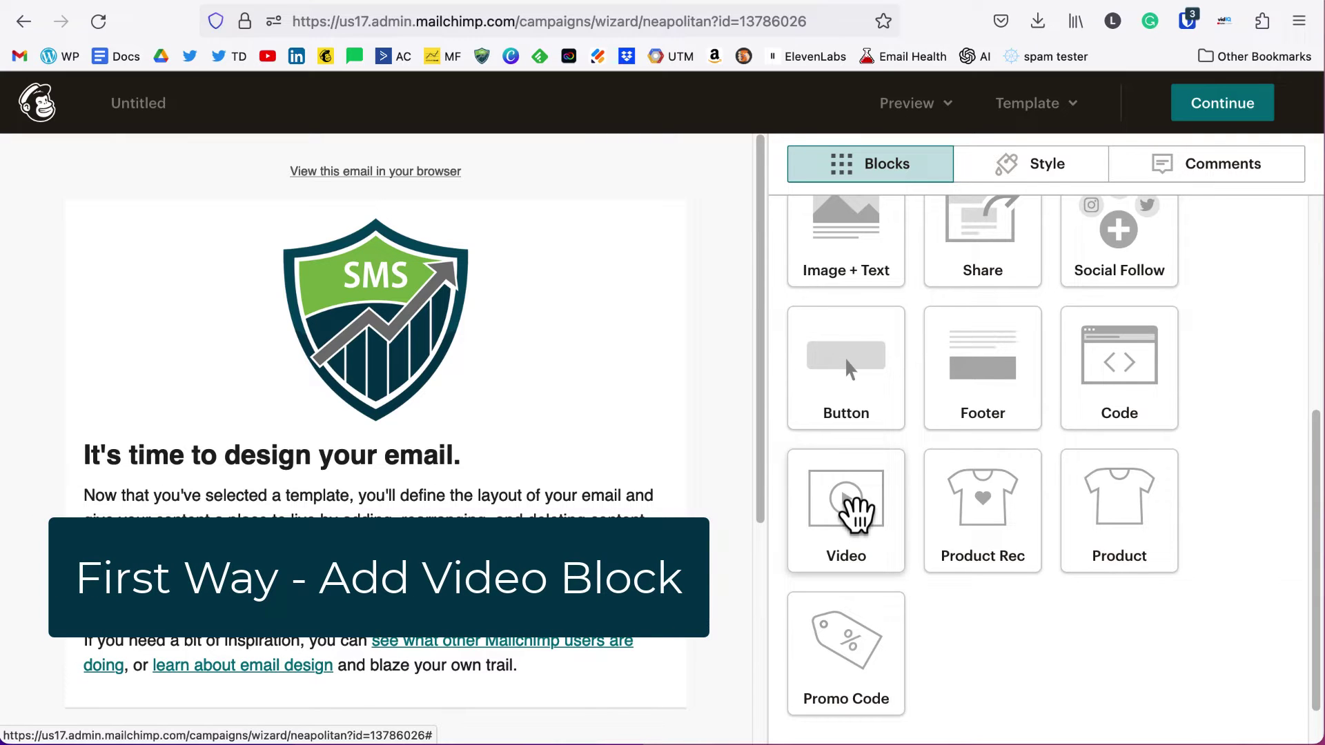
Add a Video block under the logo with the YouTube welcome-email video URL
drag(856, 512, 376, 495)
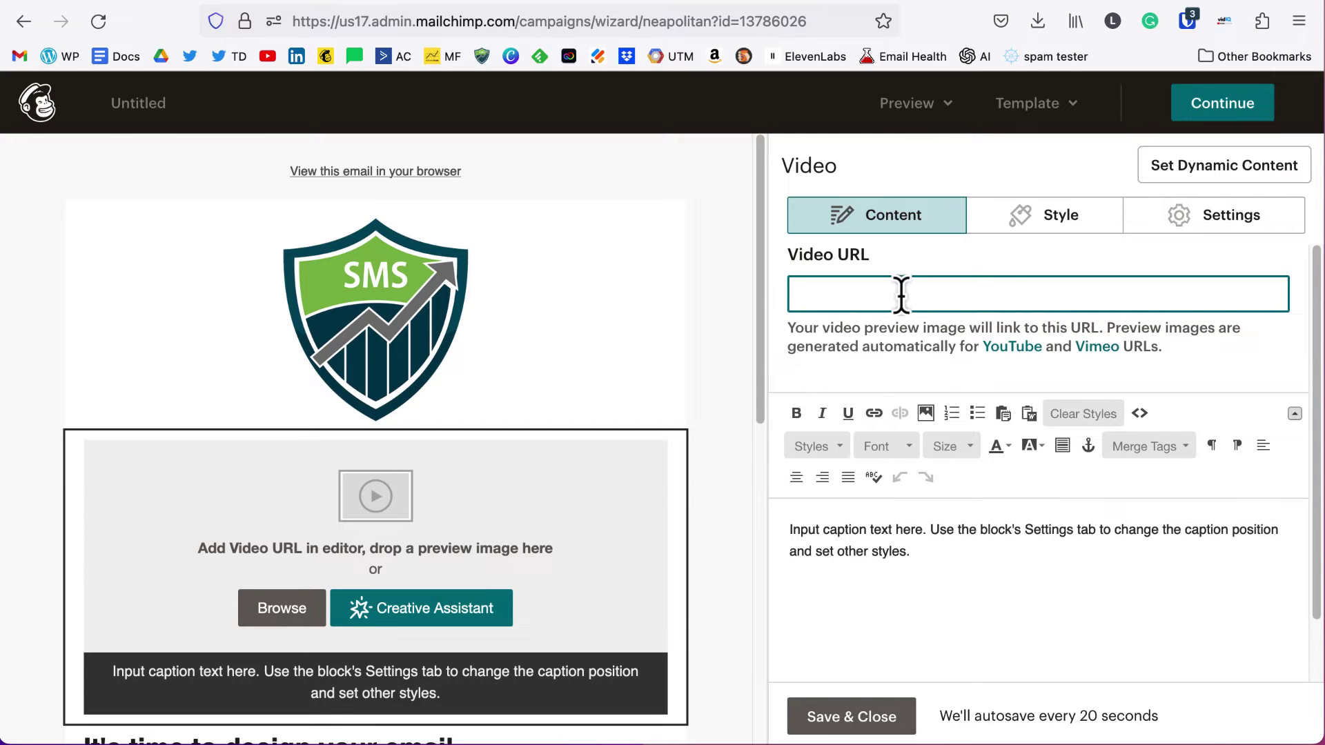
text(https://www.youtube.com/watch?v=_re322EPDG4)
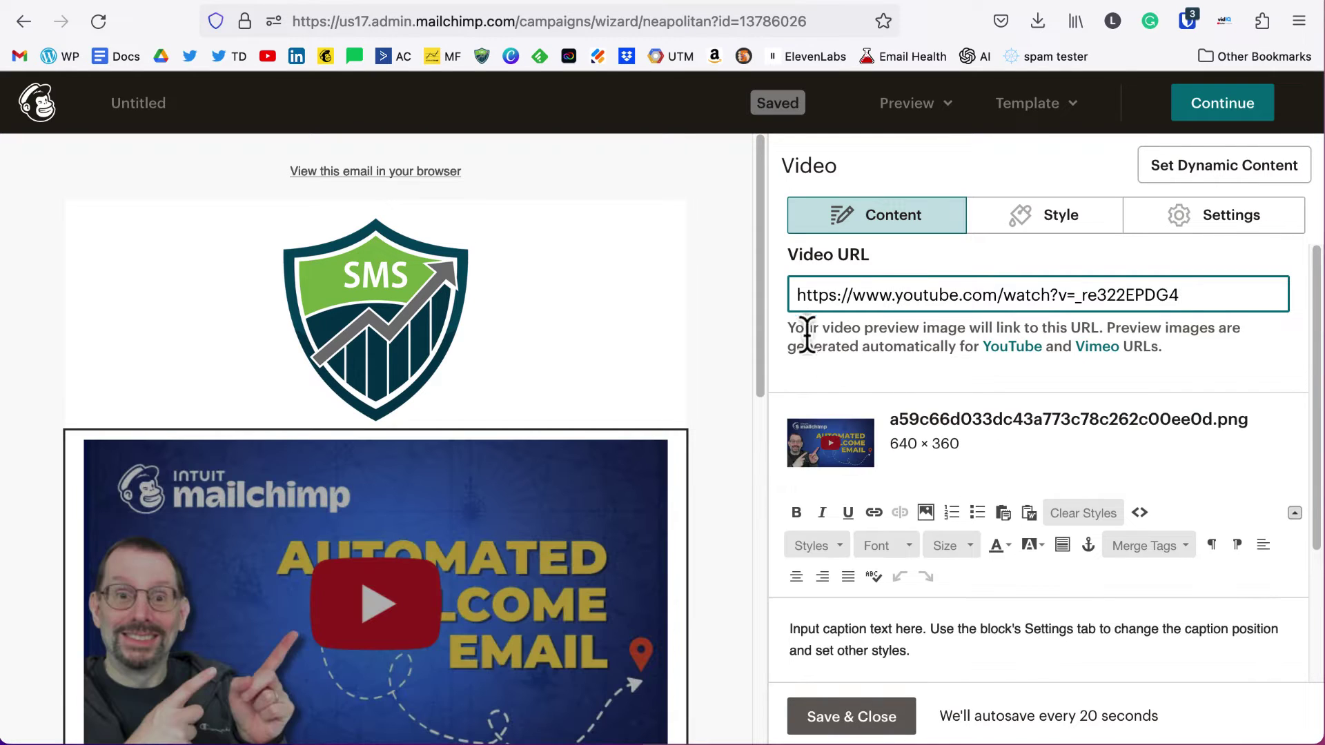
drag(759, 311, 756, 412)
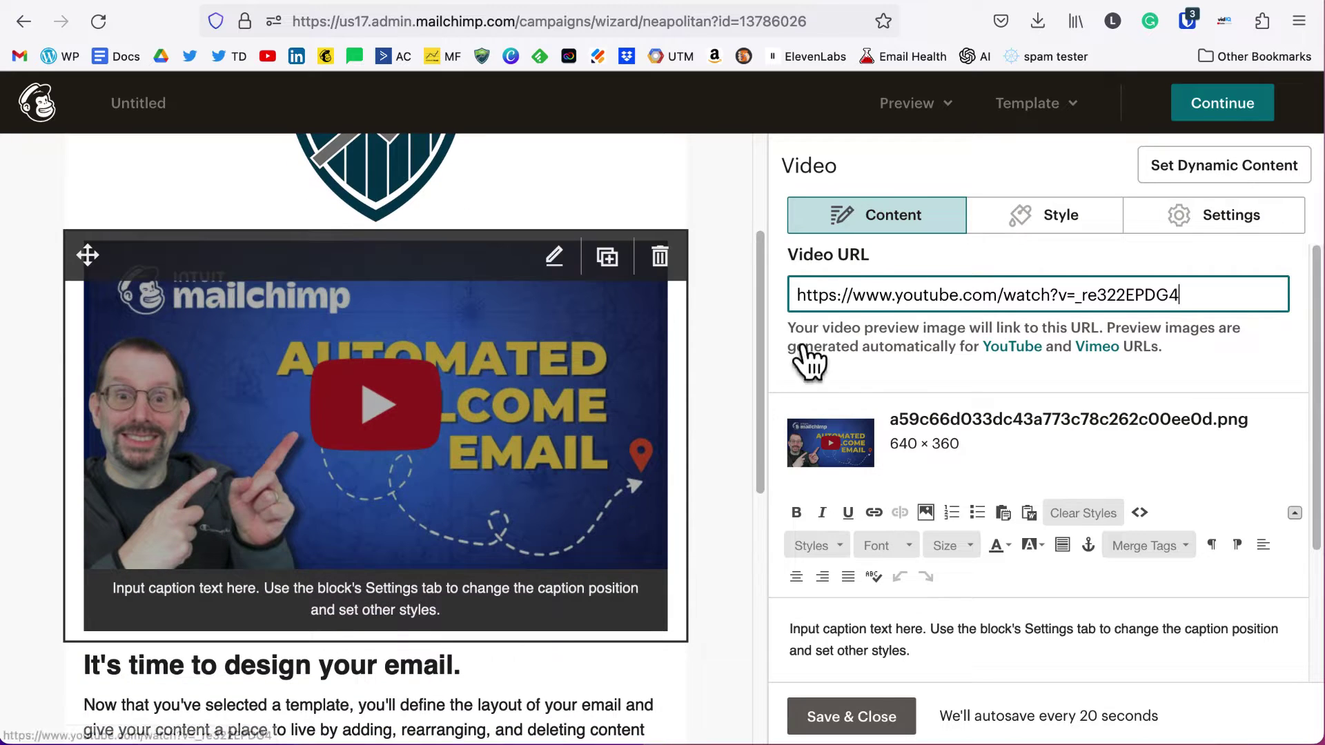
click(860, 293)
key(super+a)
key(super+c)
key(BackSpace)
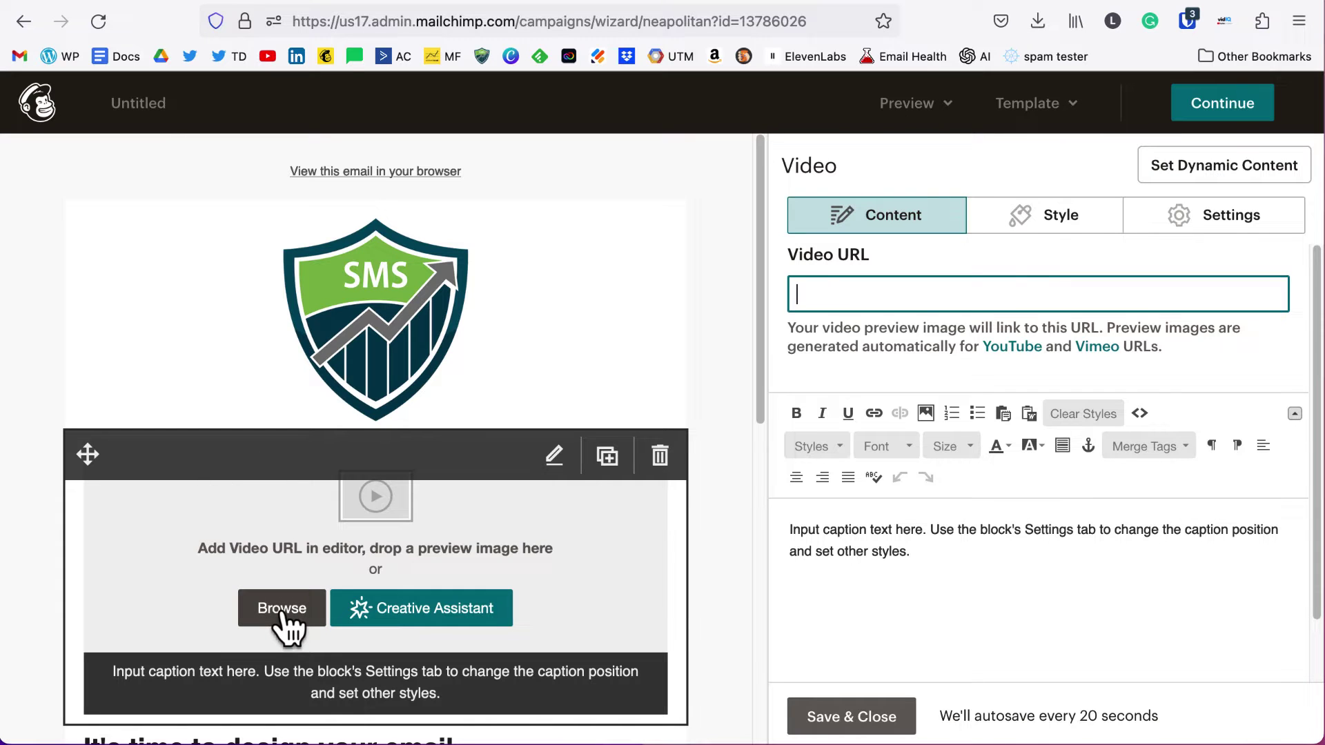
key(super+v)
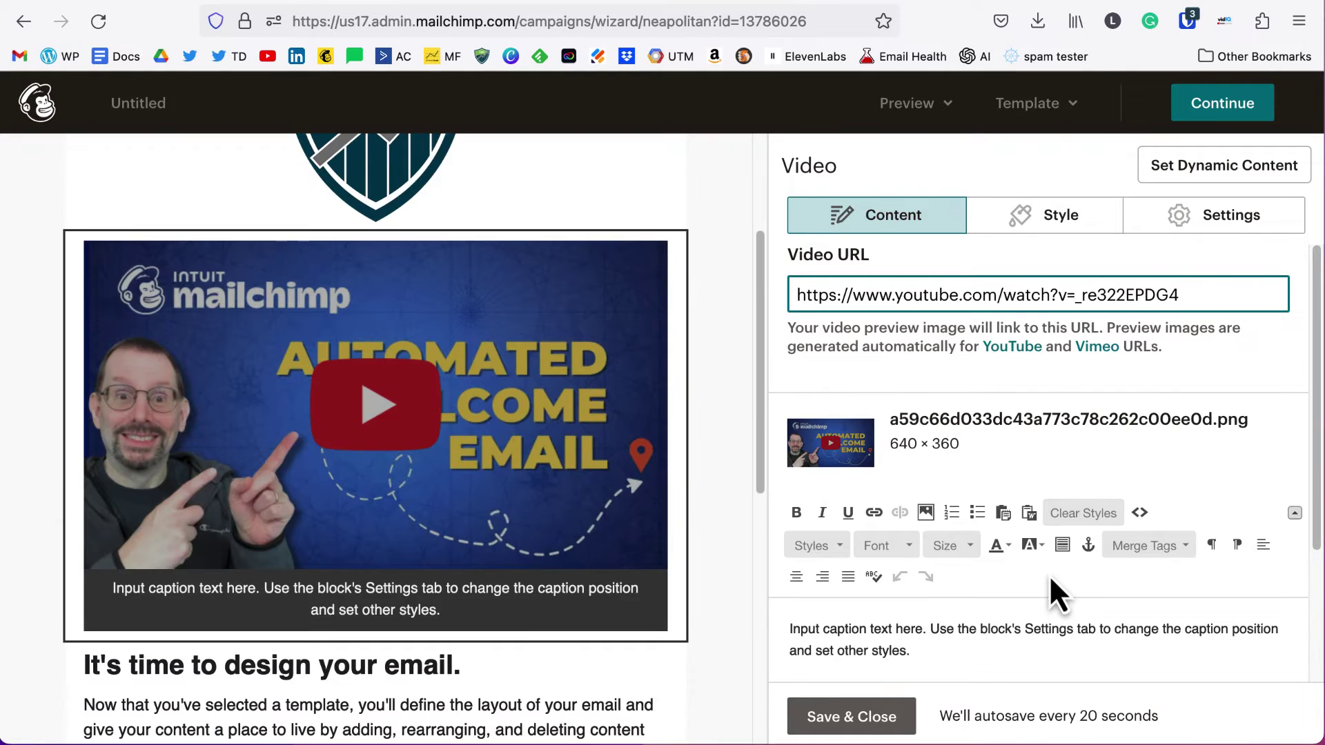
scroll(1049, 578, down, 3)
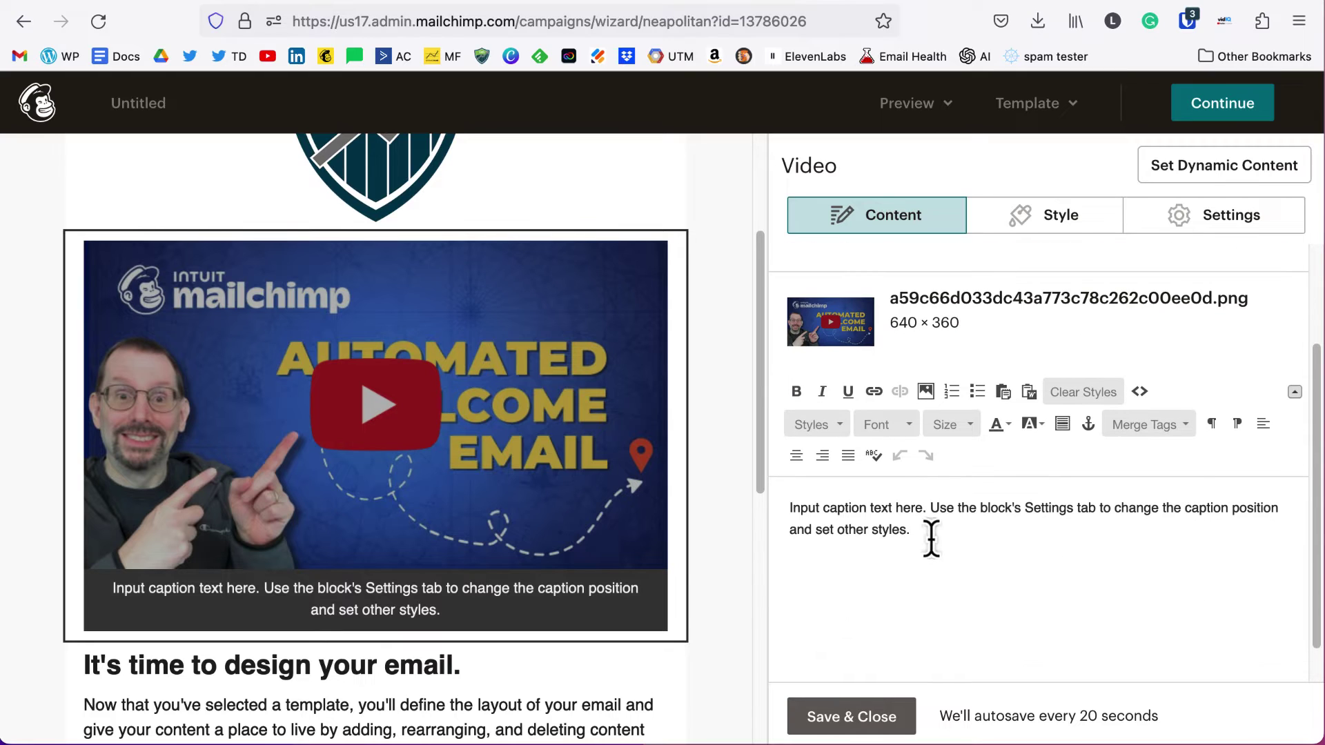
Replace the placeholder caption with 'Click the image to play the video about automated welcome…'
drag(931, 539, 779, 500)
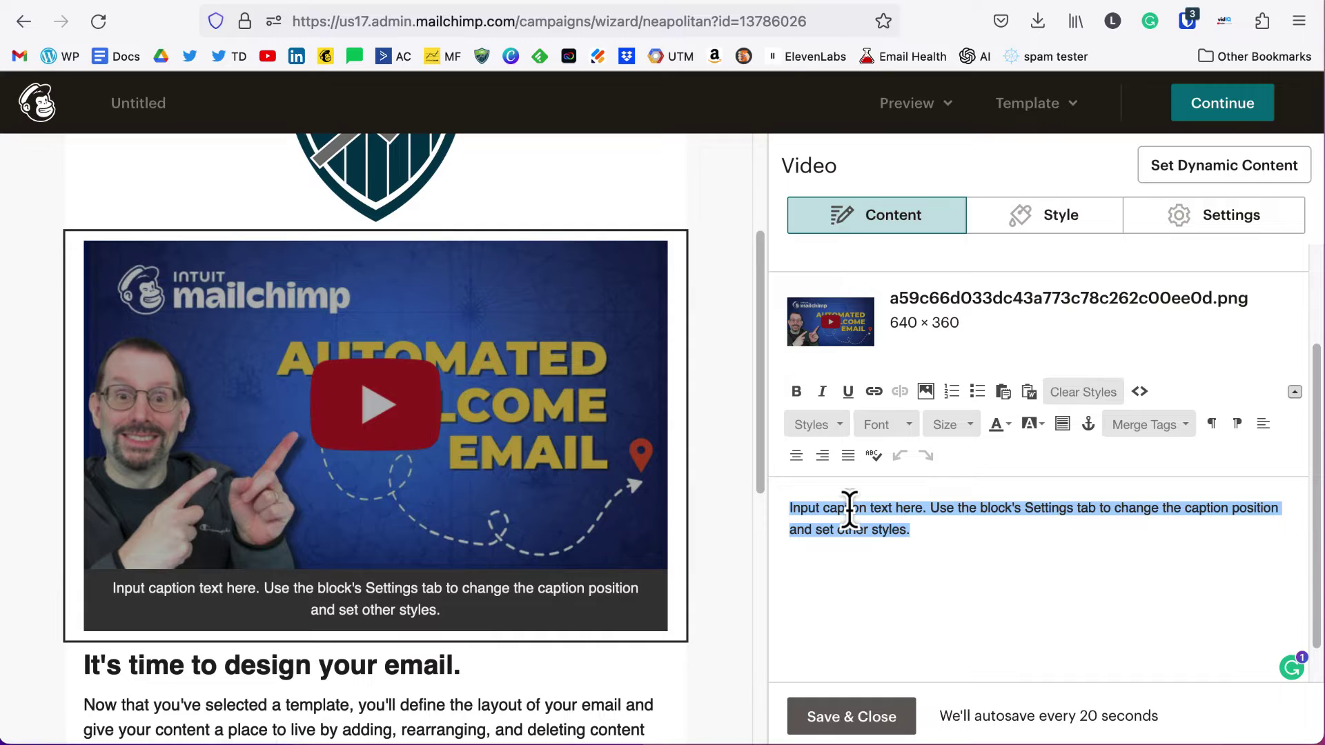
text(Click the image to)
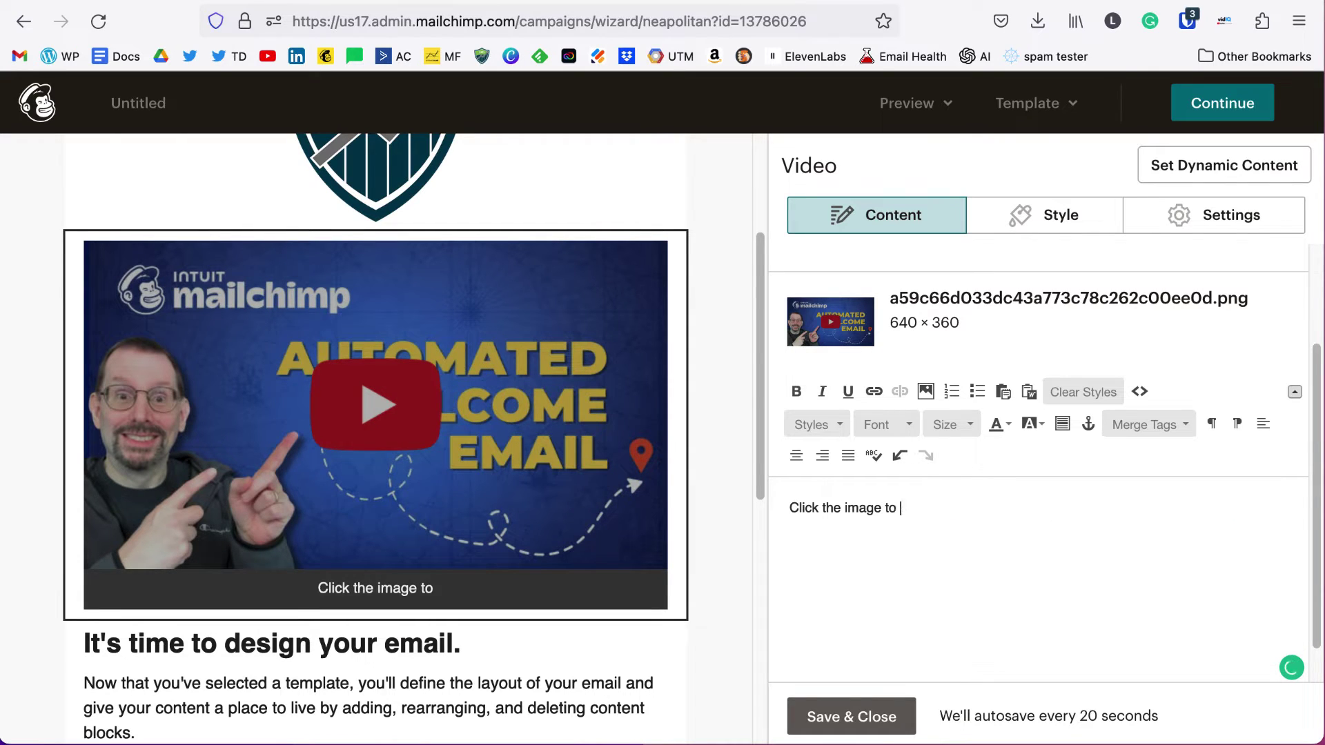
text( play the video abou)
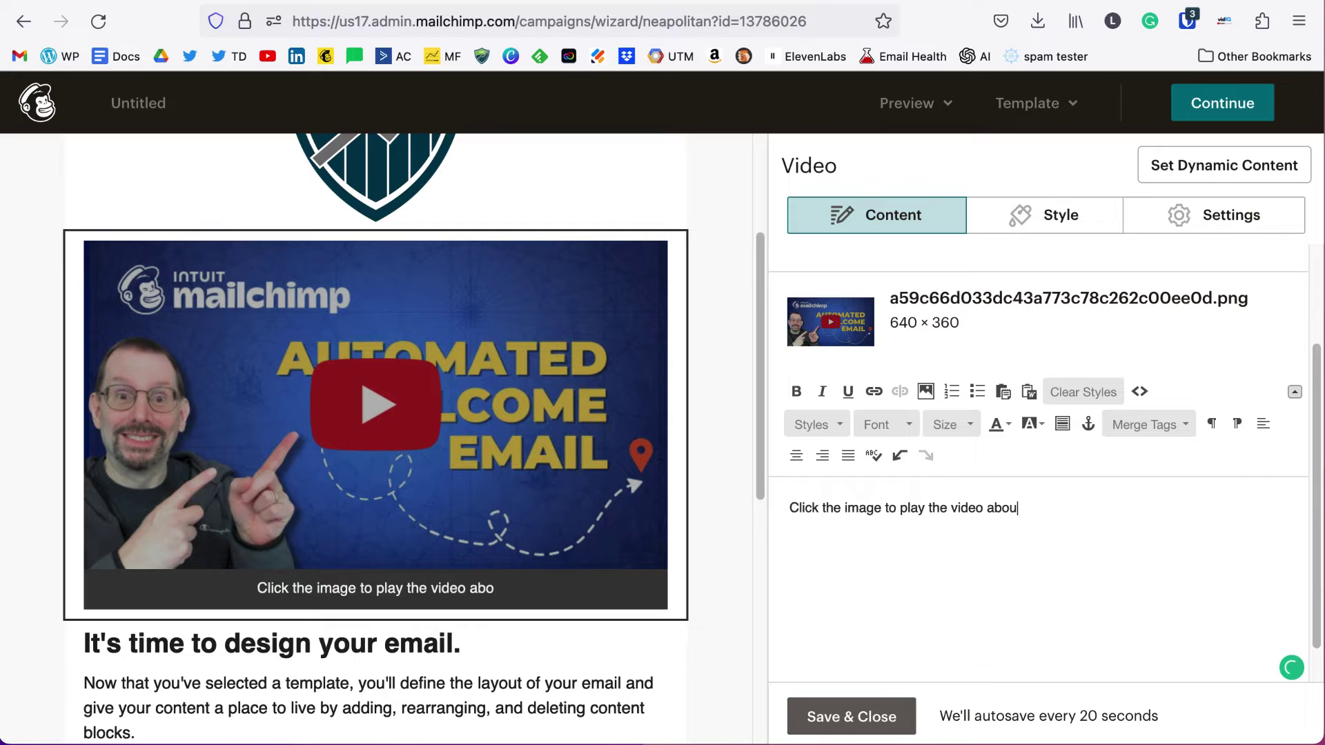
text(t automated welcoem)
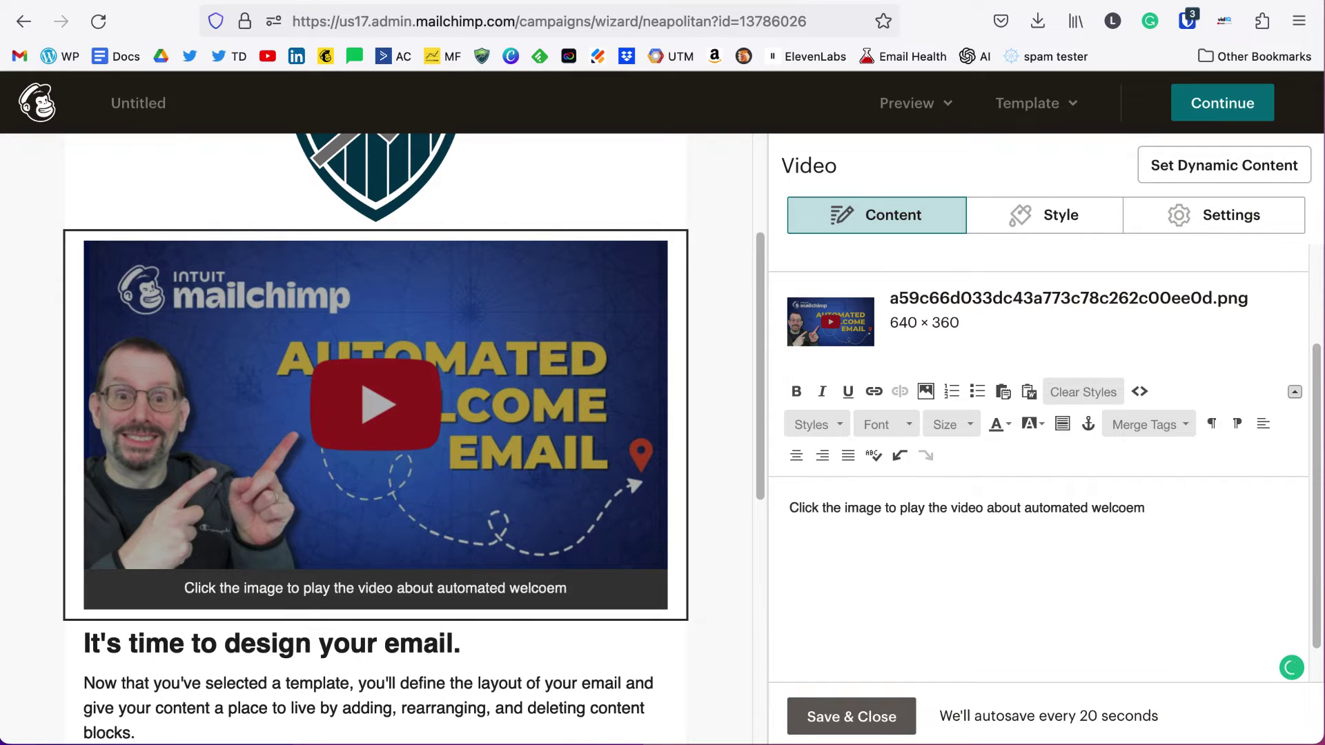
key(BackSpace)
key(BackSpace)
Finish the caption with 'welcome email.' and set the video block's border to Solid
text(me email.)
scroll(827, 345, up, 3)
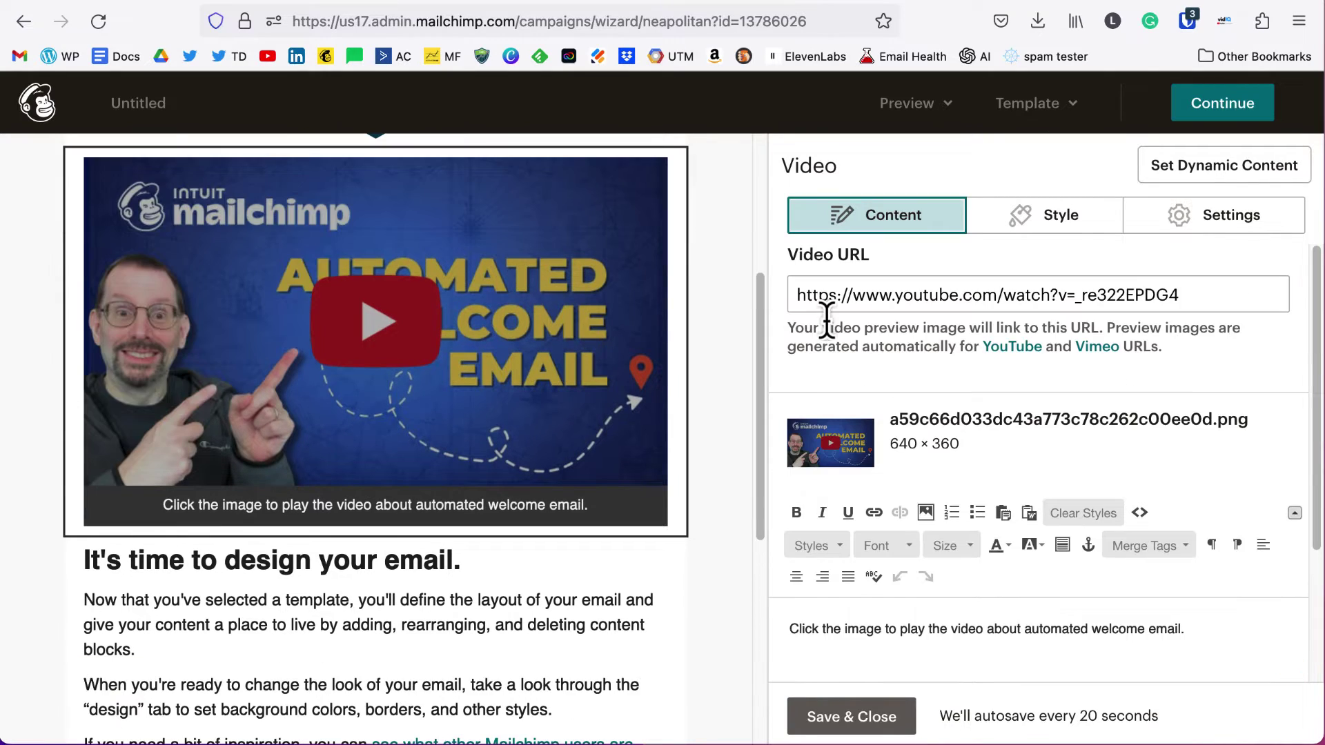
click(1066, 221)
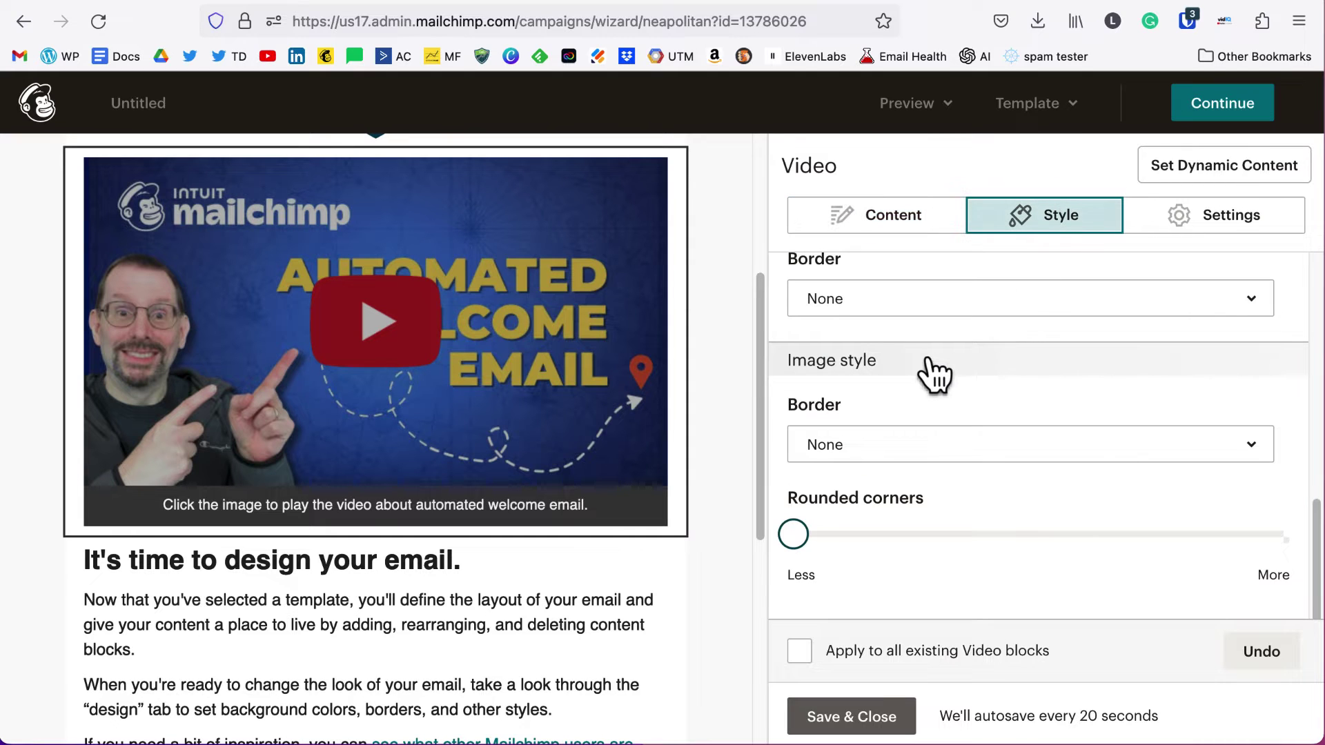
scroll(933, 372, up, 5)
scroll(897, 428, down, 1)
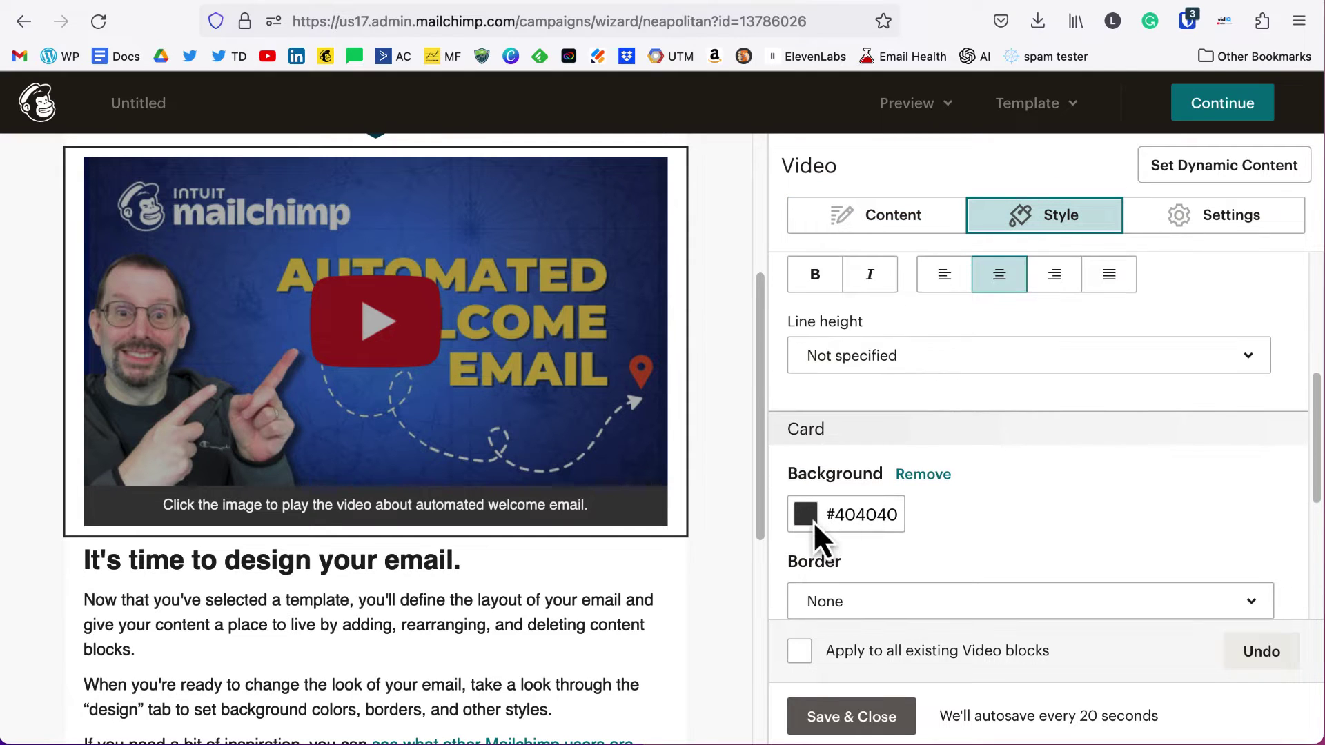
scroll(1049, 497, down, 3)
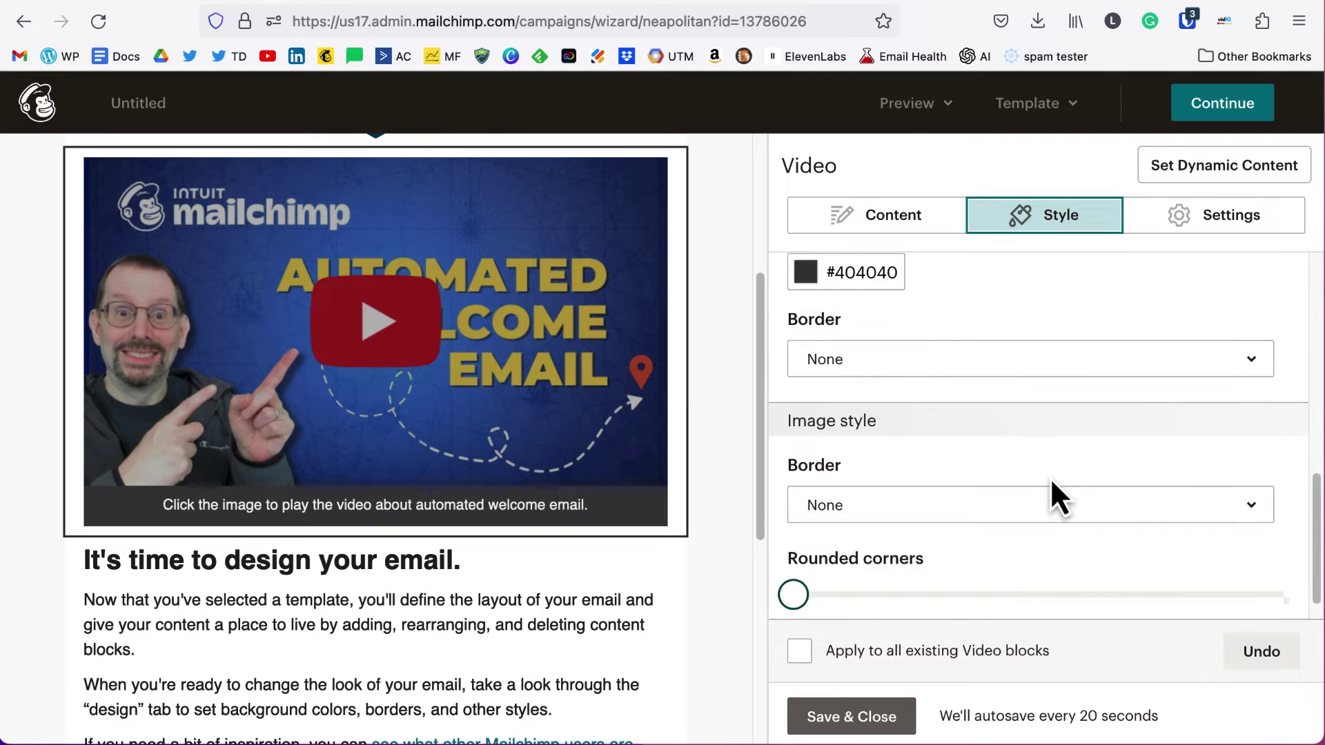
click(982, 359)
Make the border 3px wide in #f51010 red and try the Rounded corners slider
click(846, 458)
drag(811, 353, 793, 354)
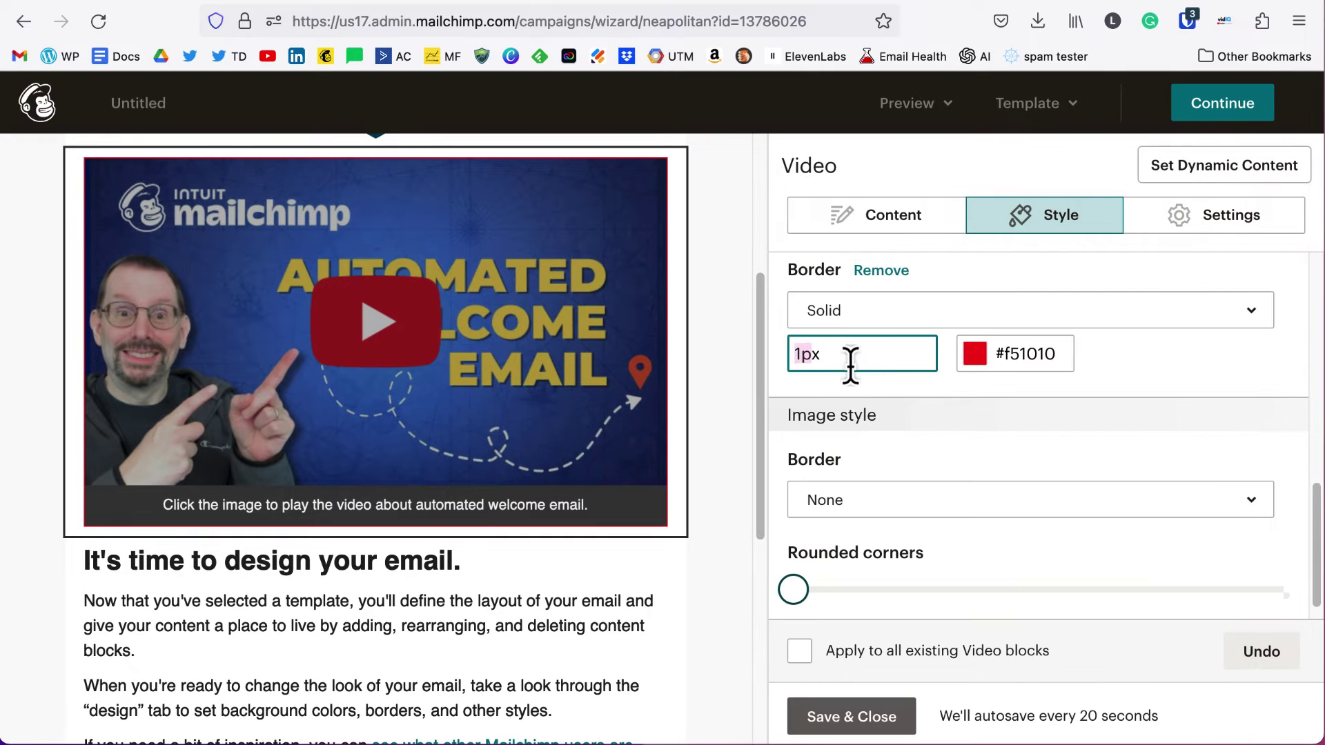
text(3)
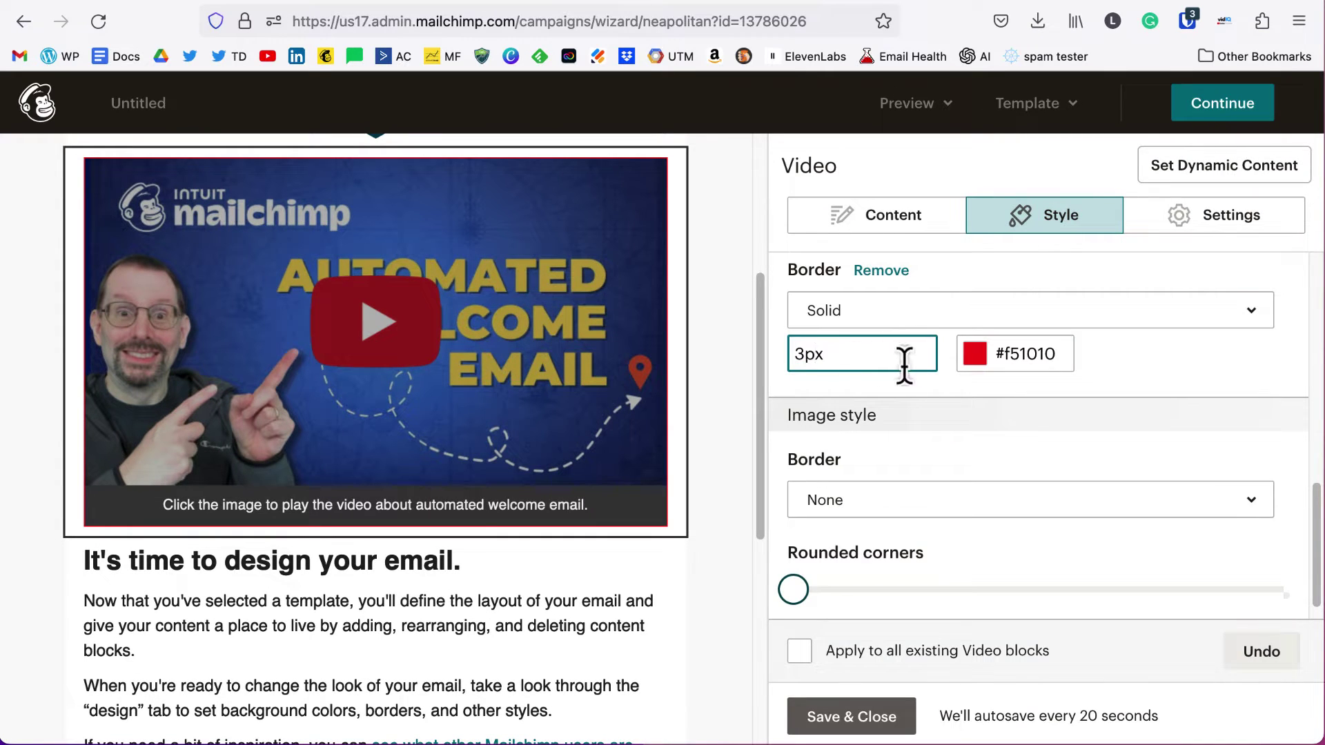
text(p)
scroll(1151, 447, down, 1)
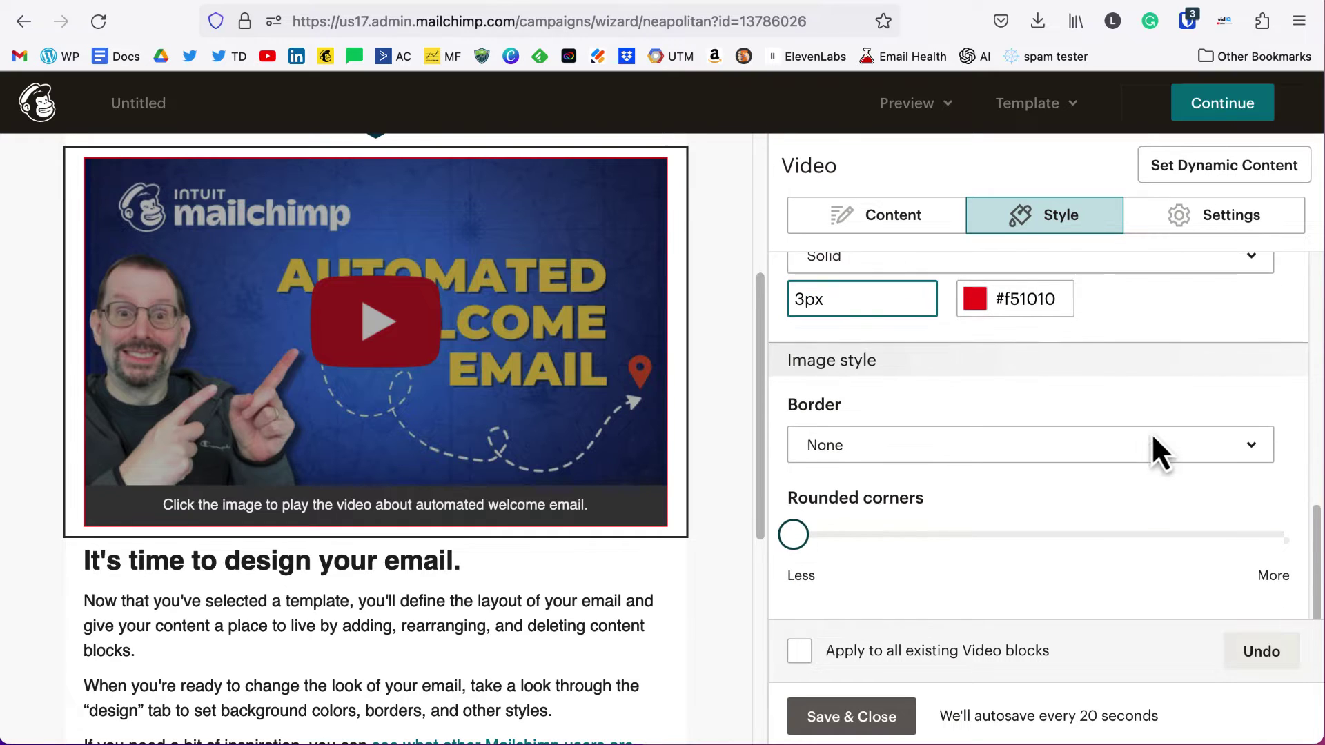
click(1157, 447)
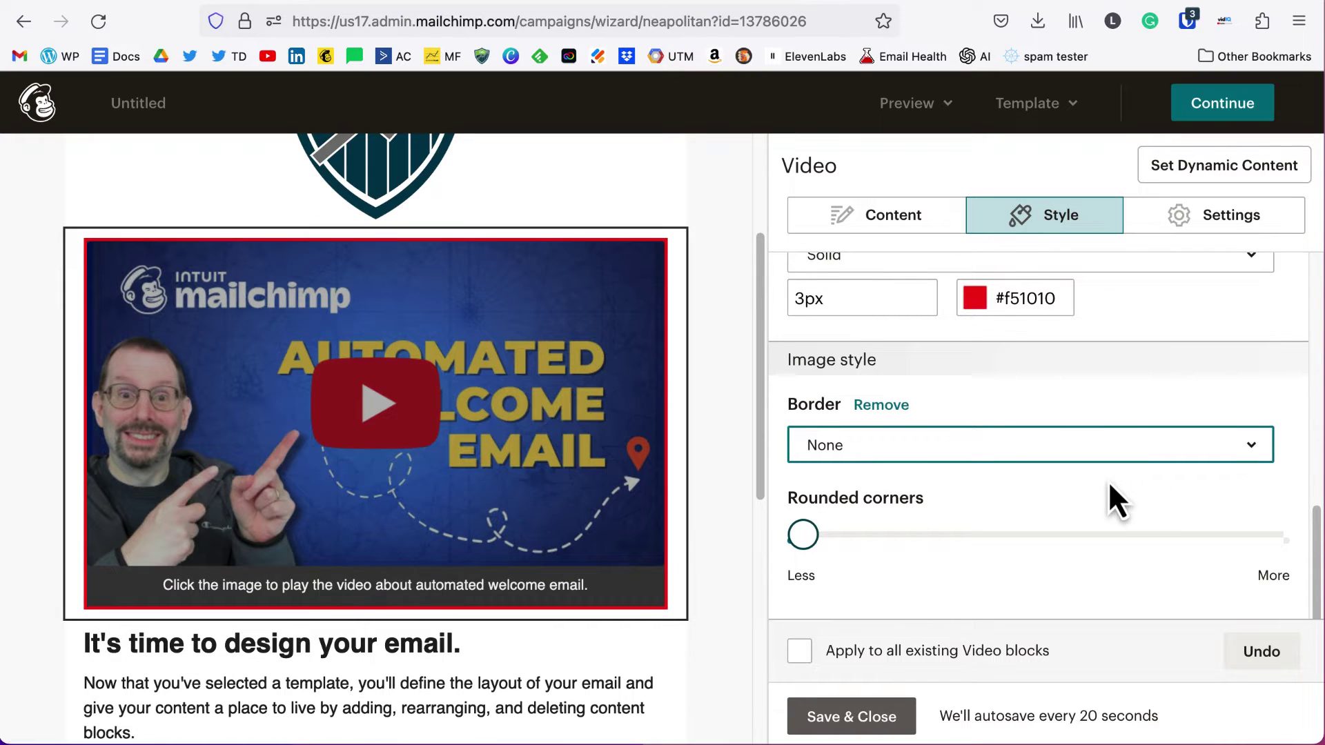
mouse_move(802, 536)
mouse_down()
mouse_move(1041, 542)
mouse_move(793, 542)
mouse_up()
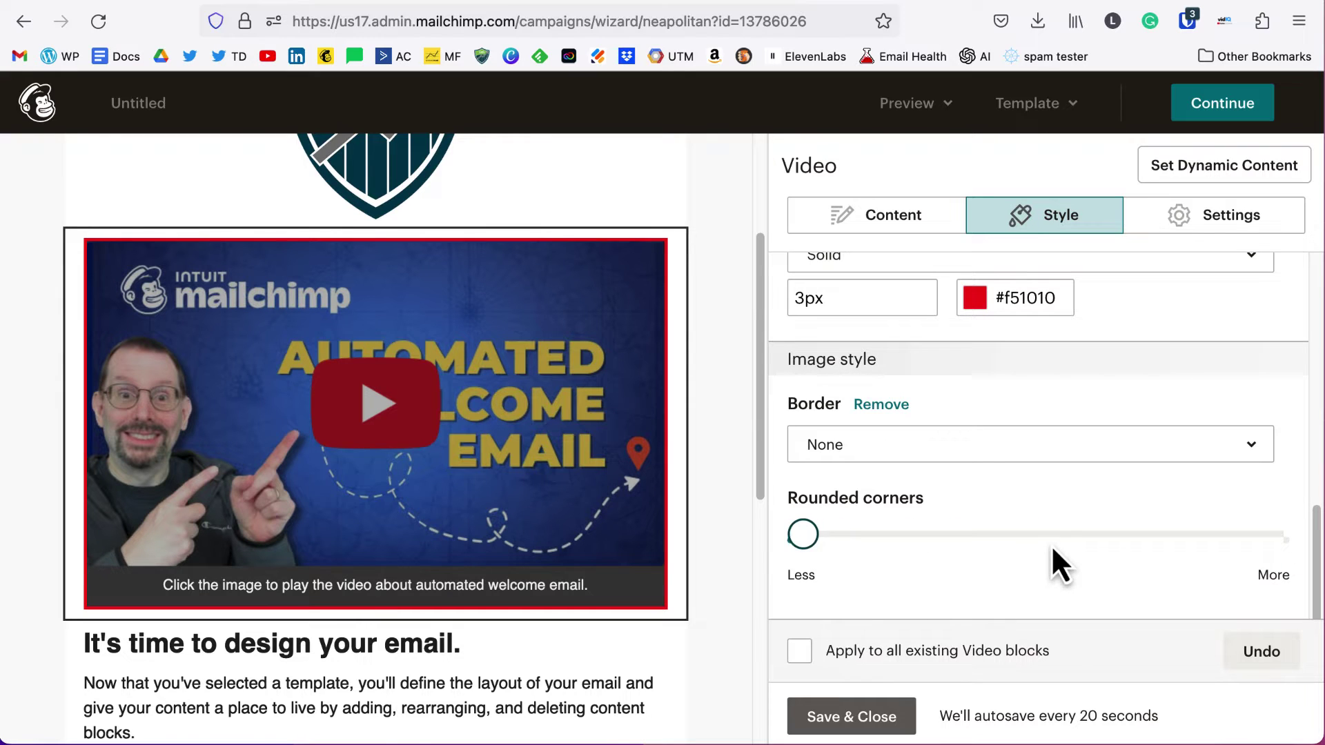
In the video block settings, keep Caption position on Bottom and check Image alignment
click(1177, 222)
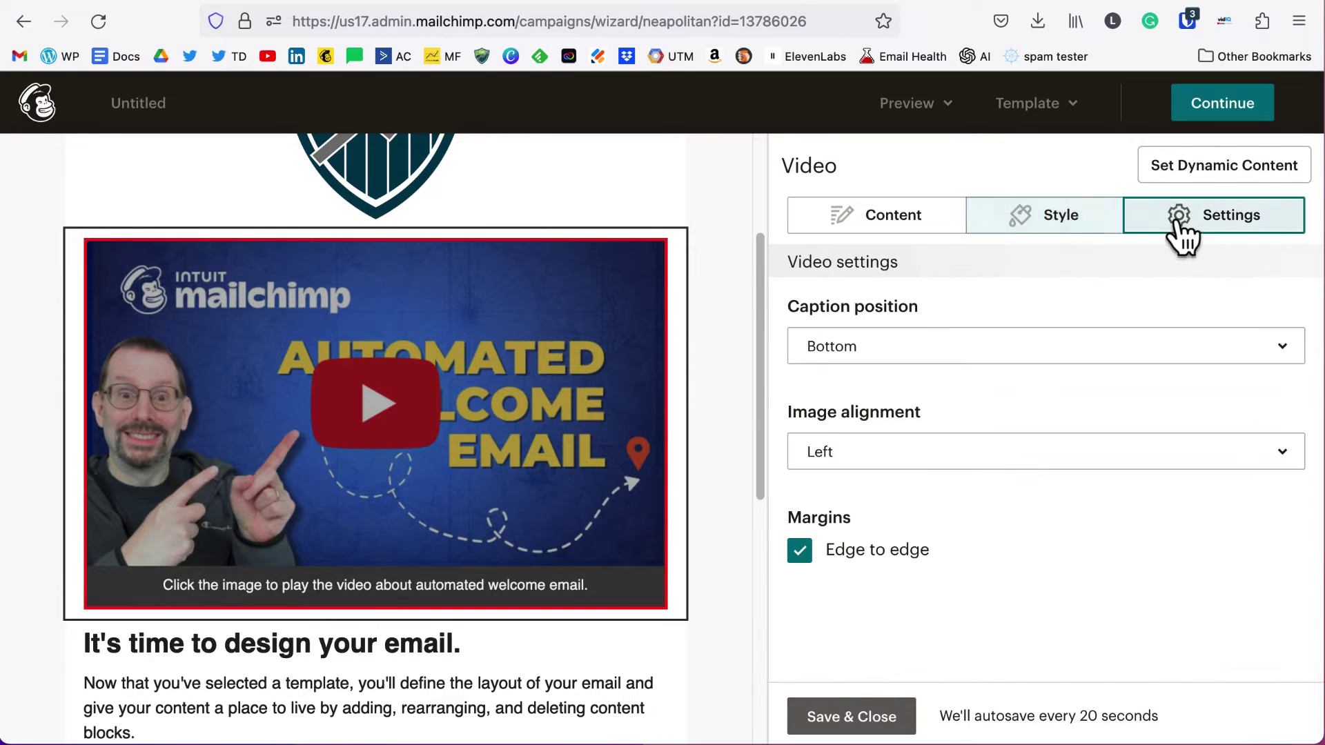
click(964, 347)
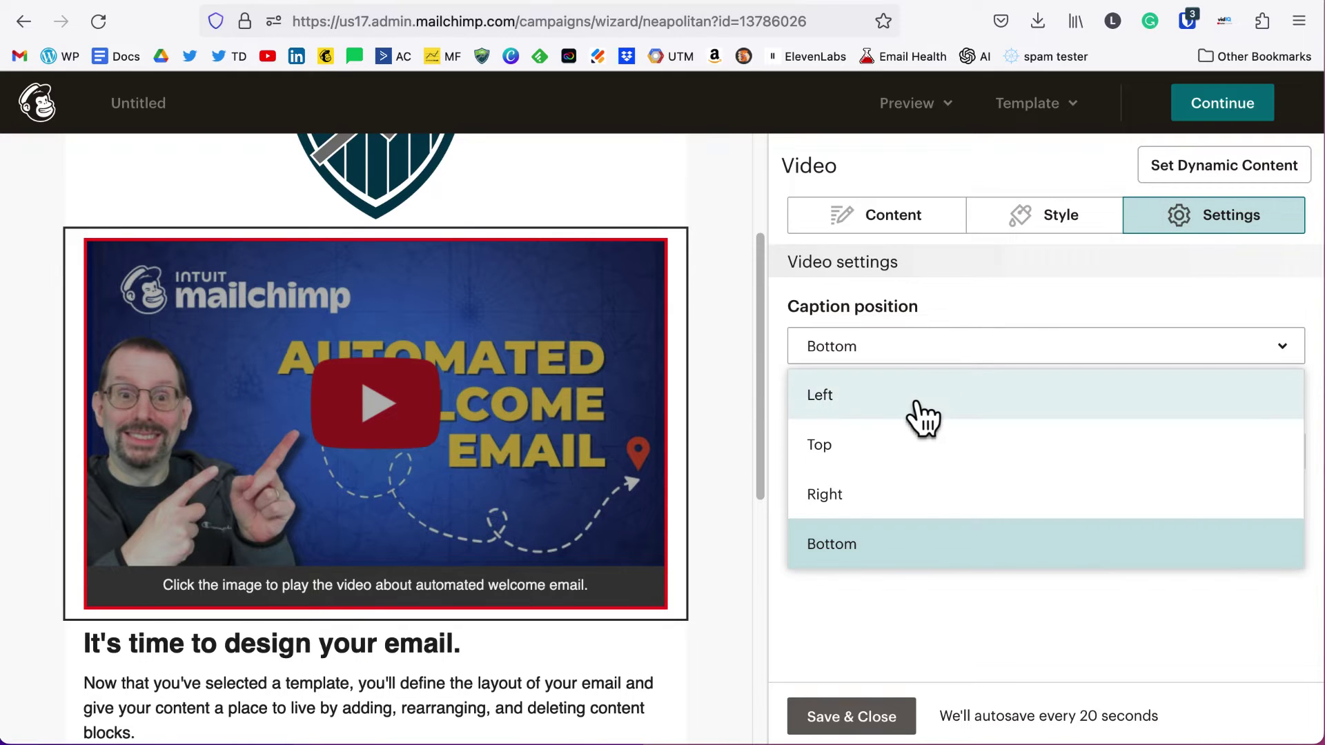
click(918, 535)
click(873, 457)
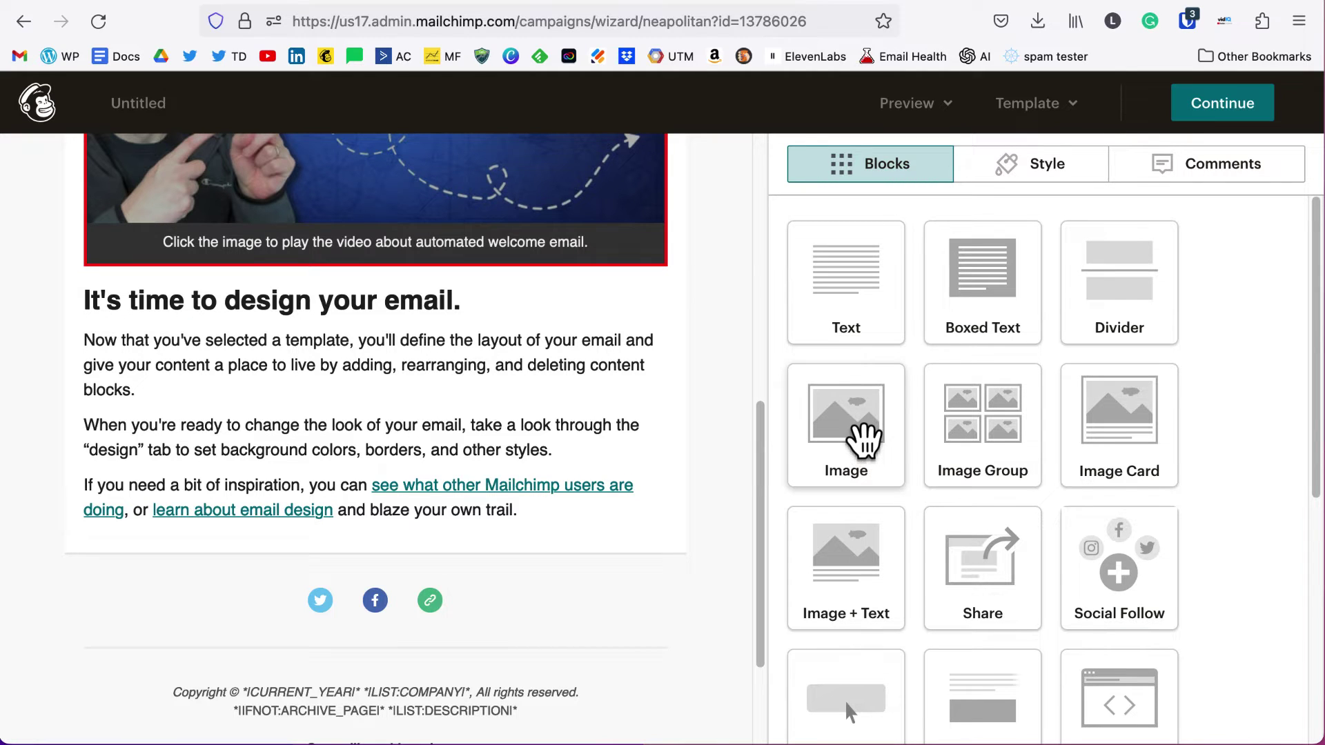
Add an Image block below the video and upload video play button.png
drag(863, 439, 467, 319)
click(964, 281)
click(1227, 166)
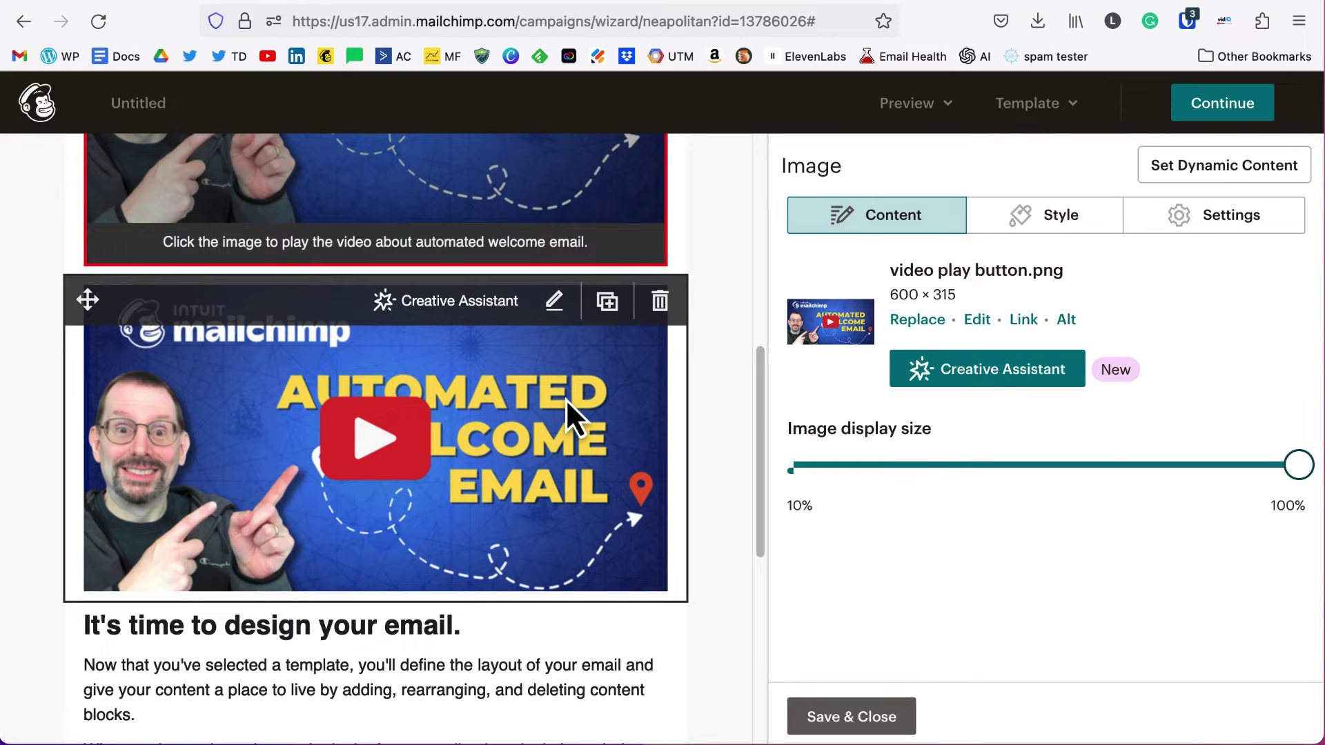
Link the play-button thumbnail image to the YouTube video URL
click(1024, 321)
text(https://www.youtube.com/watch?v=_re322EPDG4)
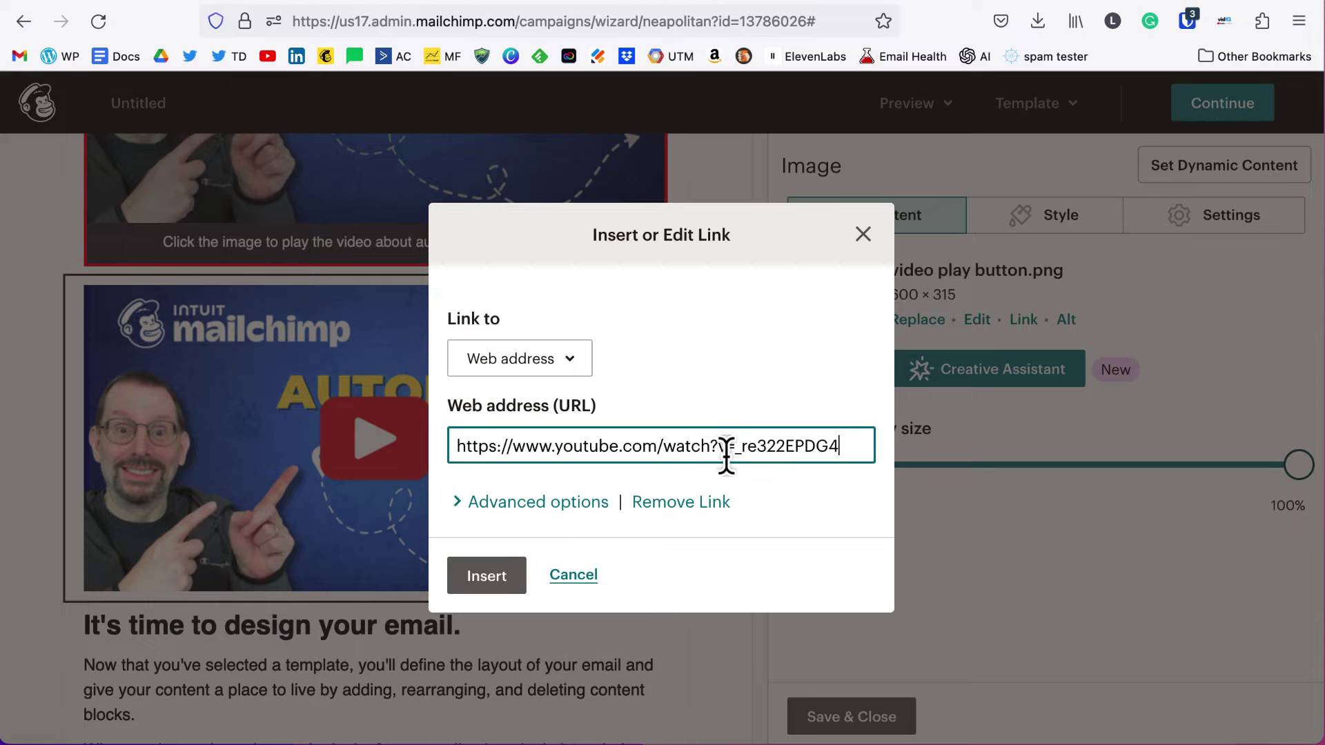
click(483, 579)
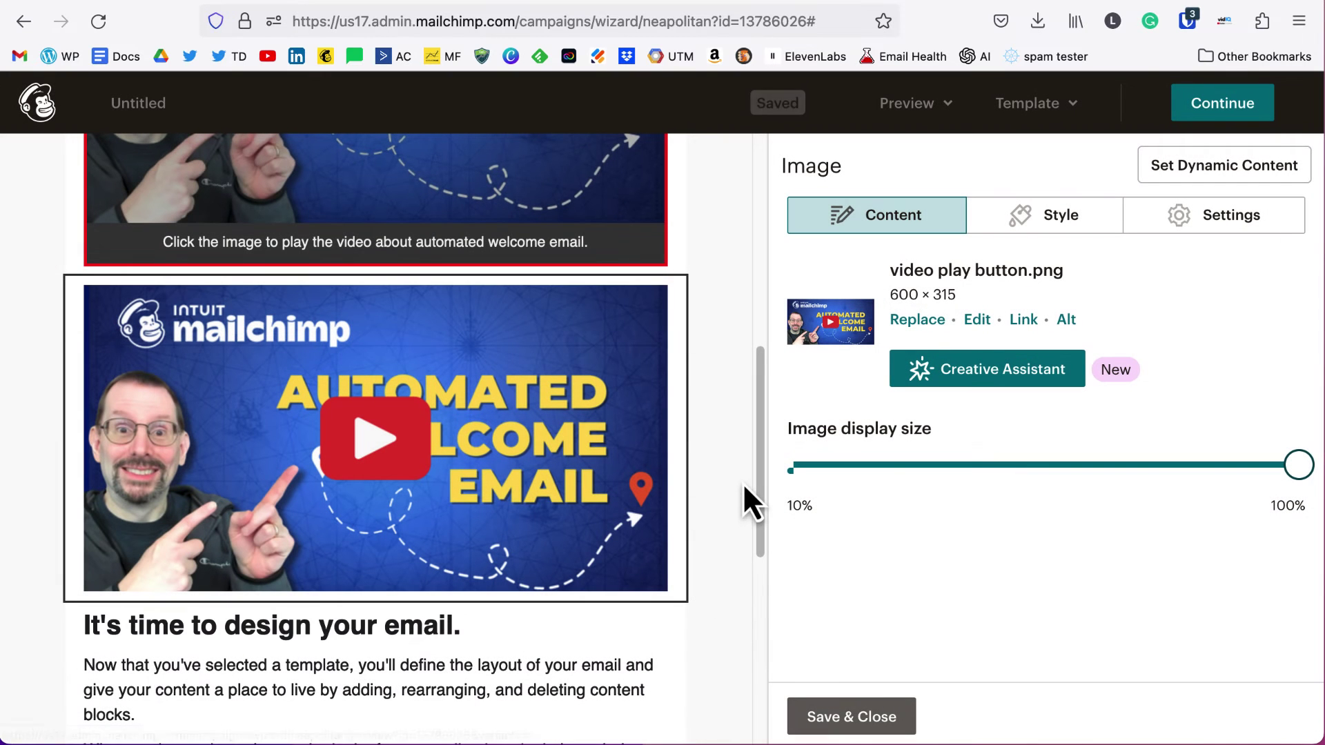
scroll(742, 482, up, 6)
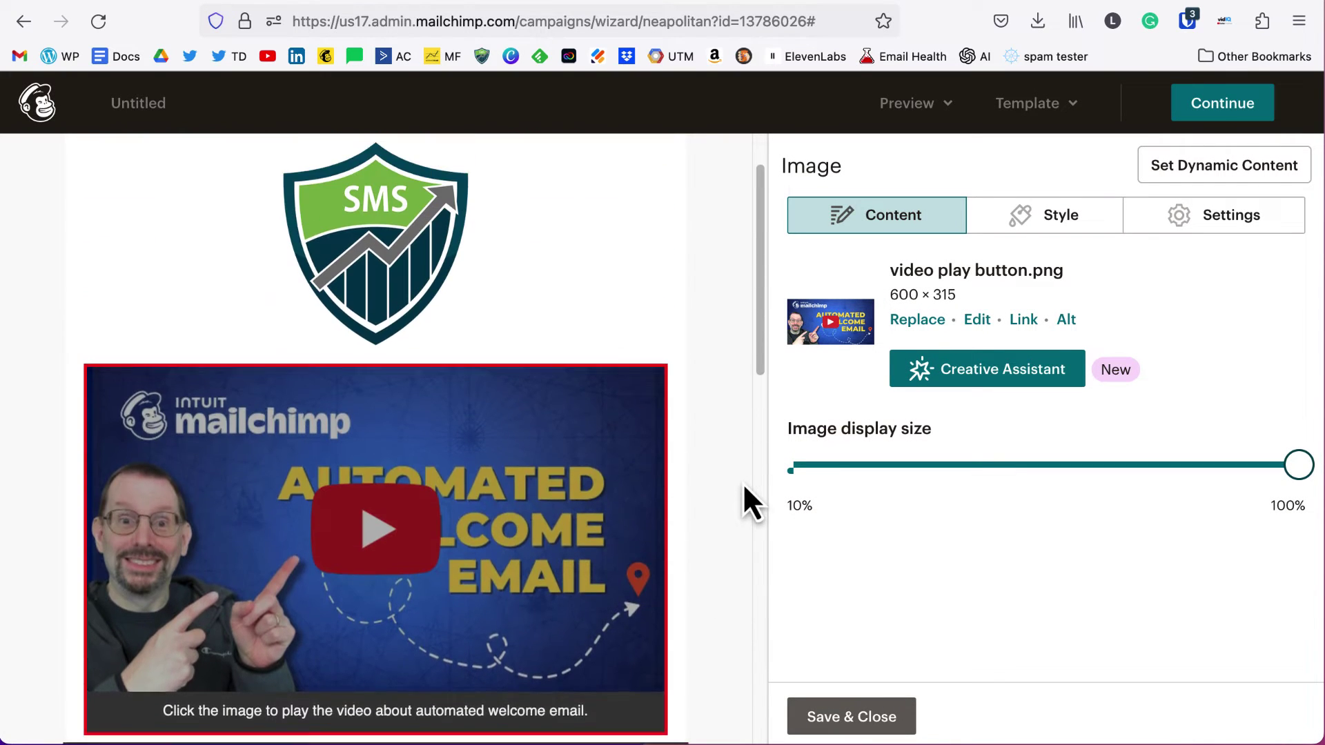
scroll(518, 473, down, 7)
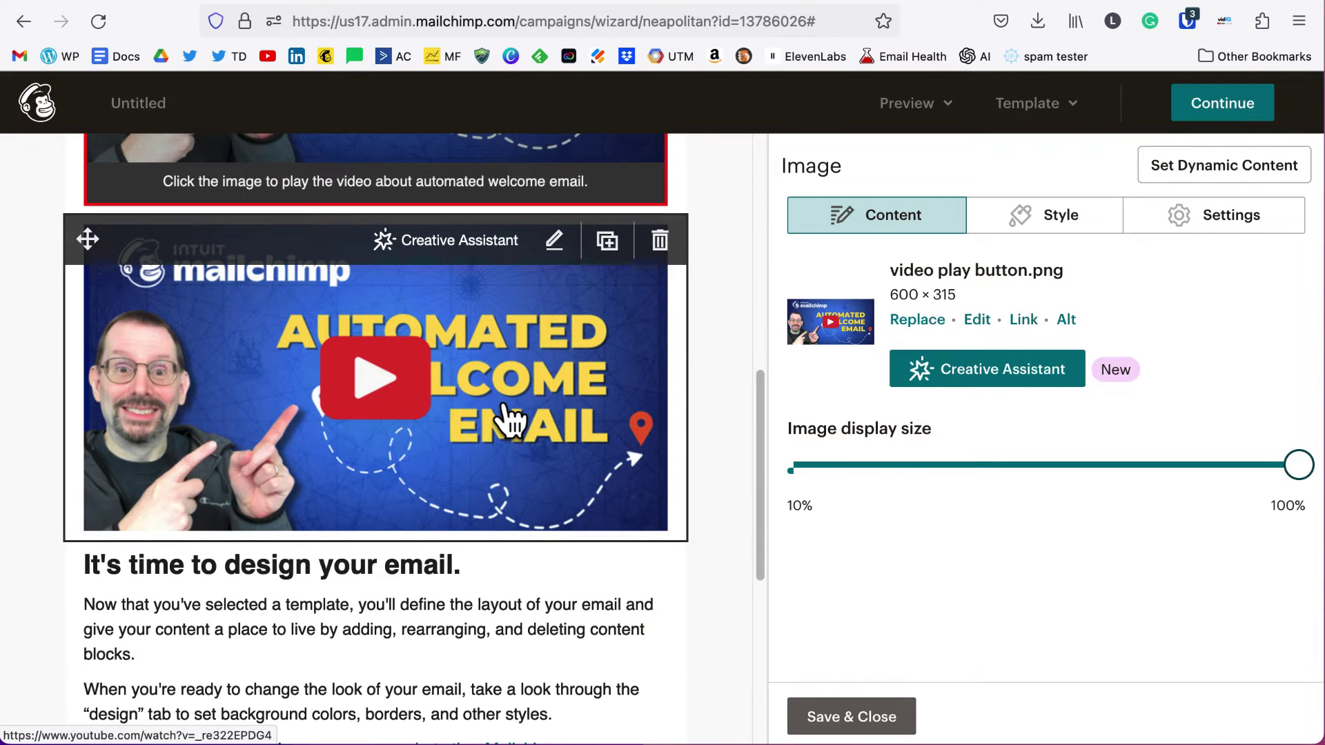
Save the image block, then add a 'Watch the Video' button linked to the YouTube URL
click(851, 717)
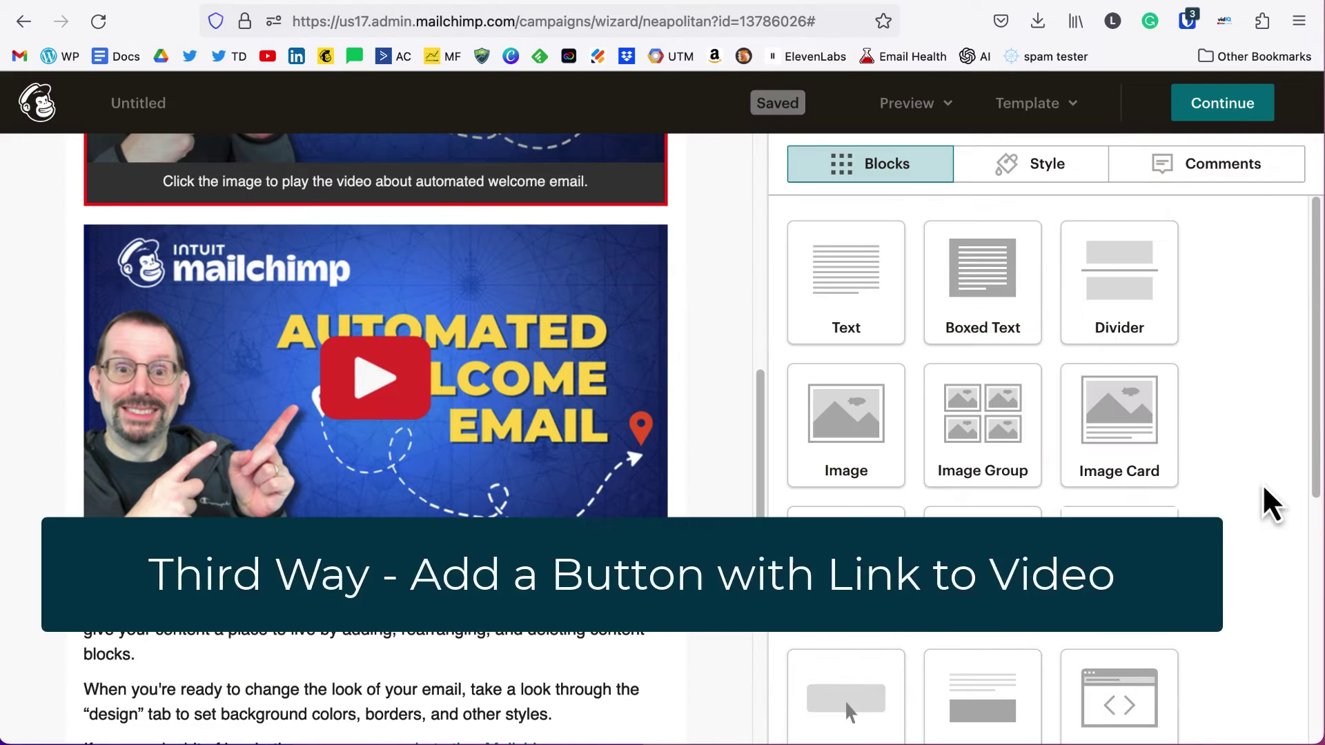
scroll(1263, 489, down, 5)
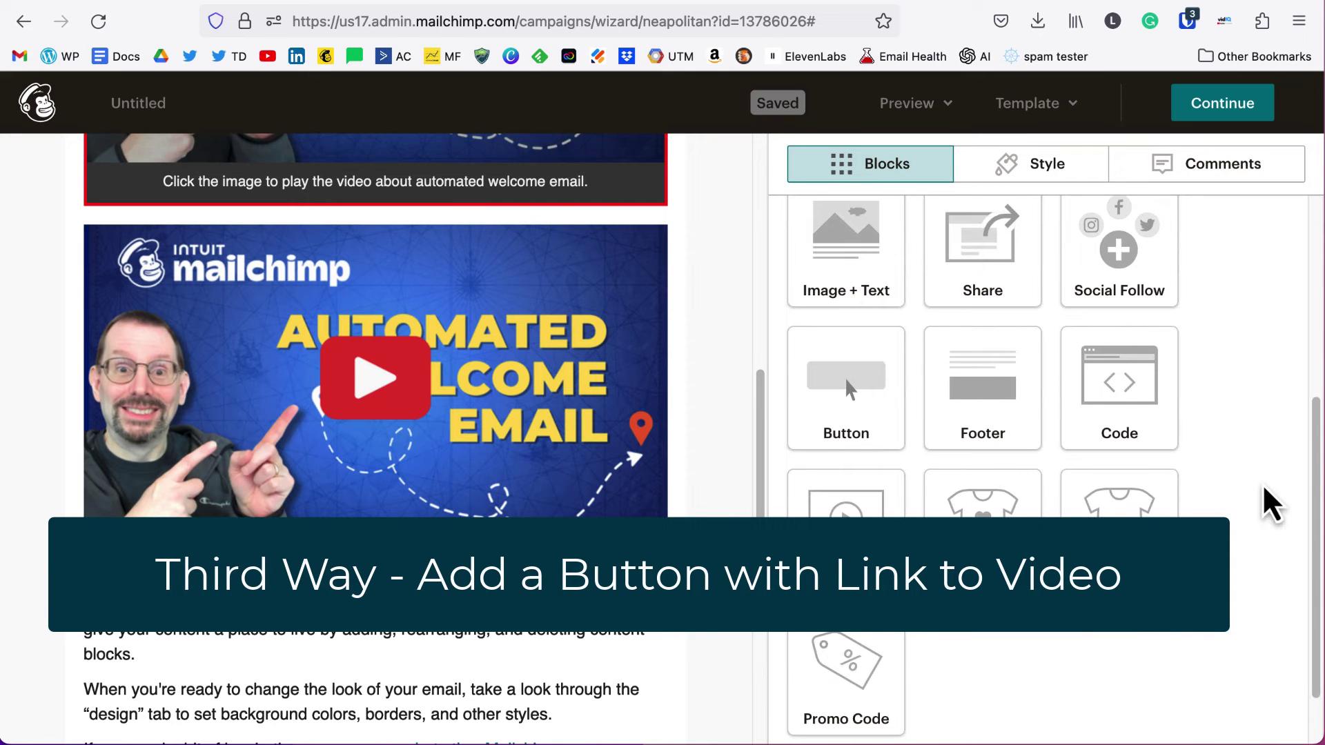
drag(867, 405, 476, 587)
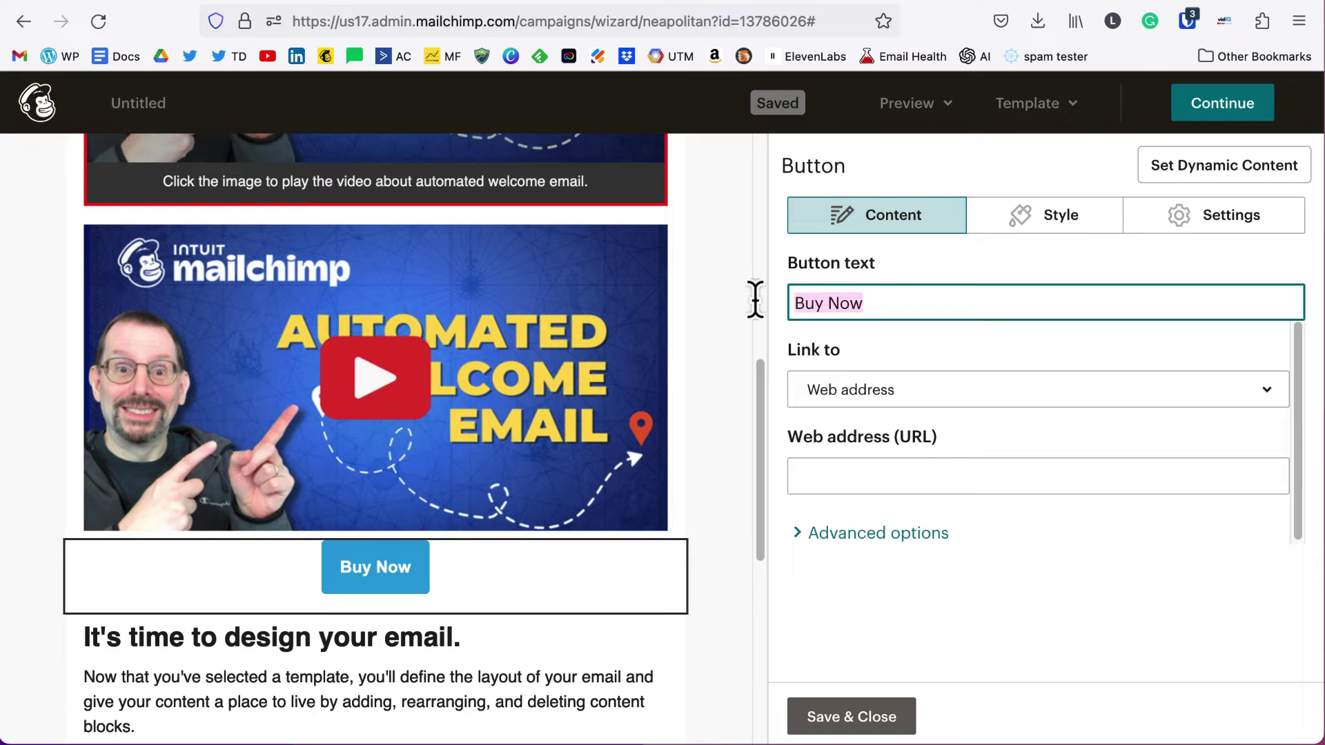
text(Watch the Video)
click(831, 477)
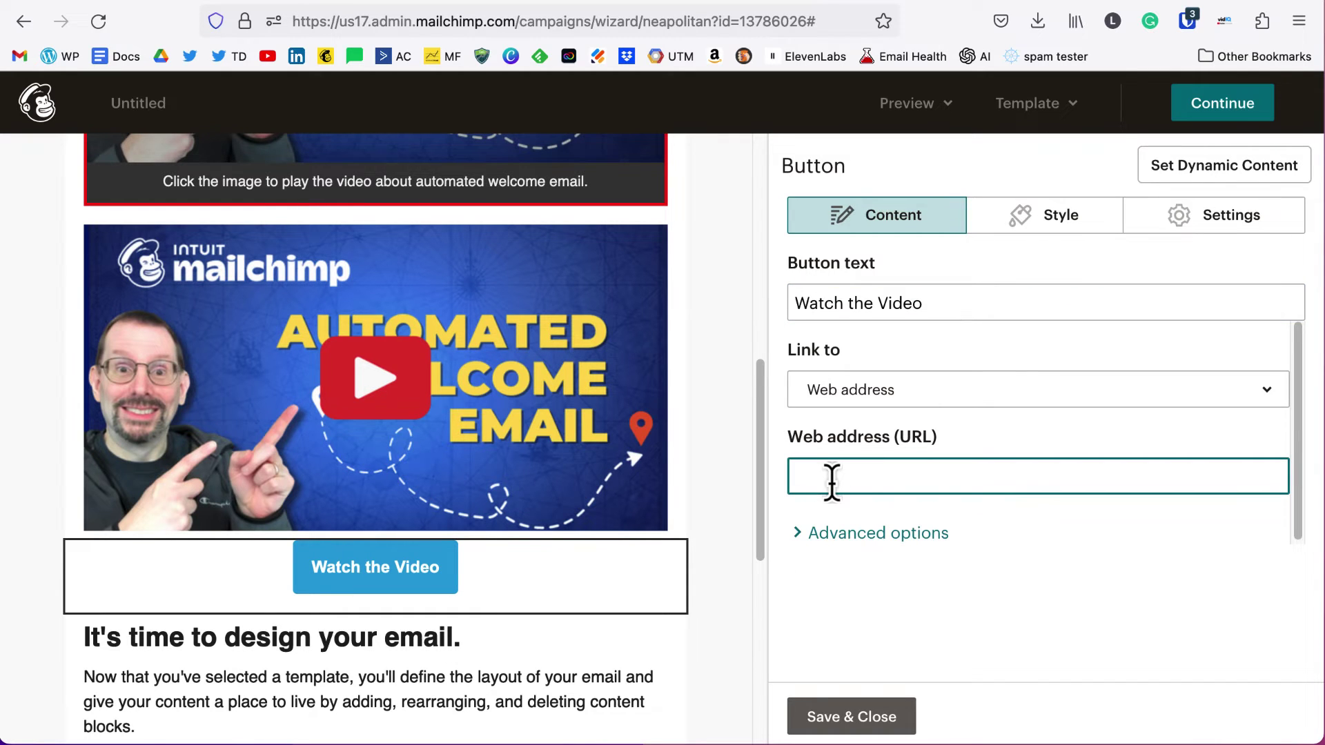
text(https://www.youtube.com/watch?v=_re322EPDG4)
click(881, 714)
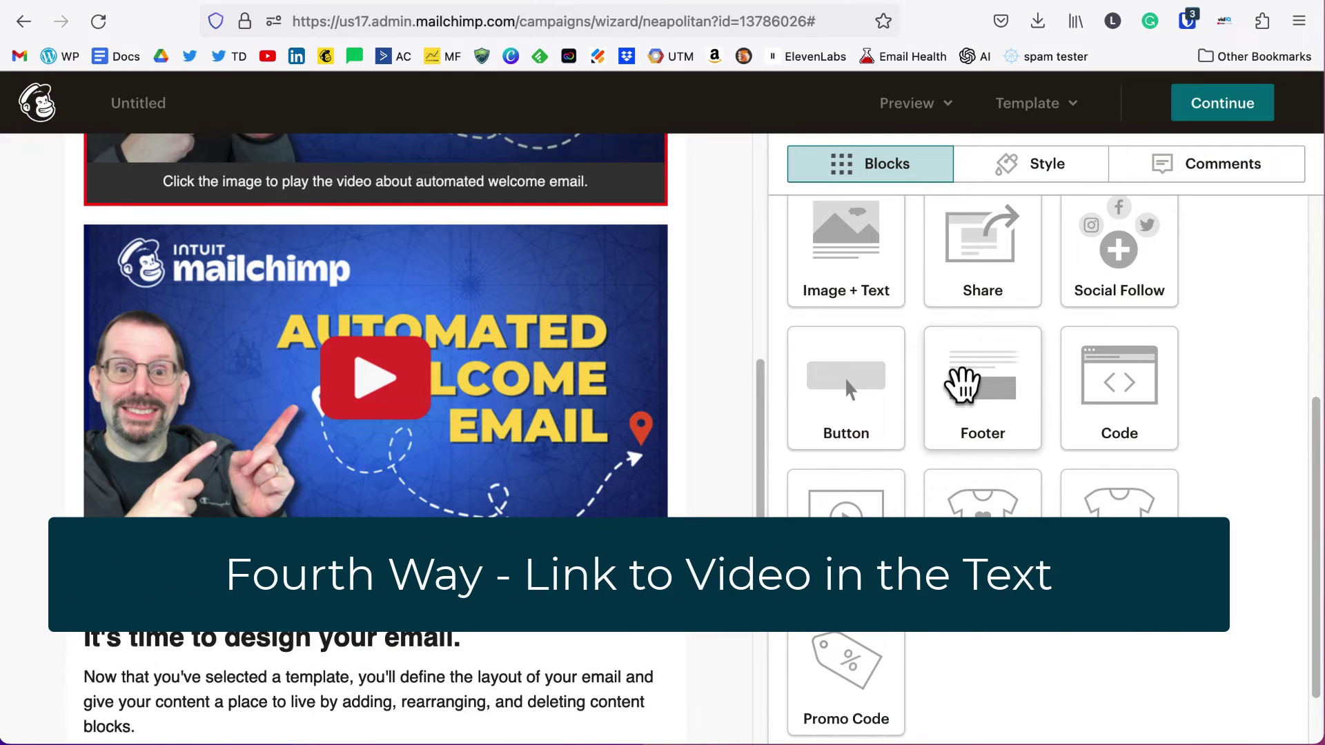
Link the text phrase 'Now that you've selected a template' to the YouTube video URL
scroll(744, 414, down, 5)
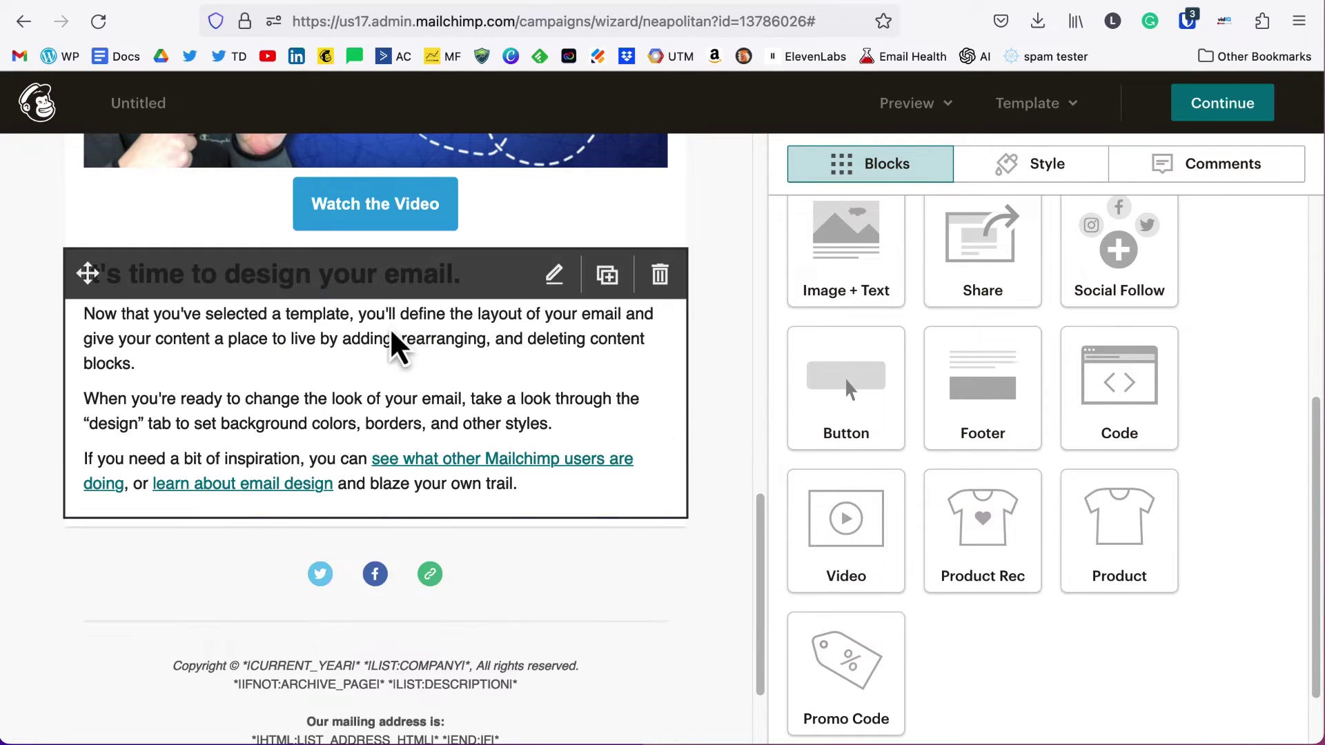
click(234, 331)
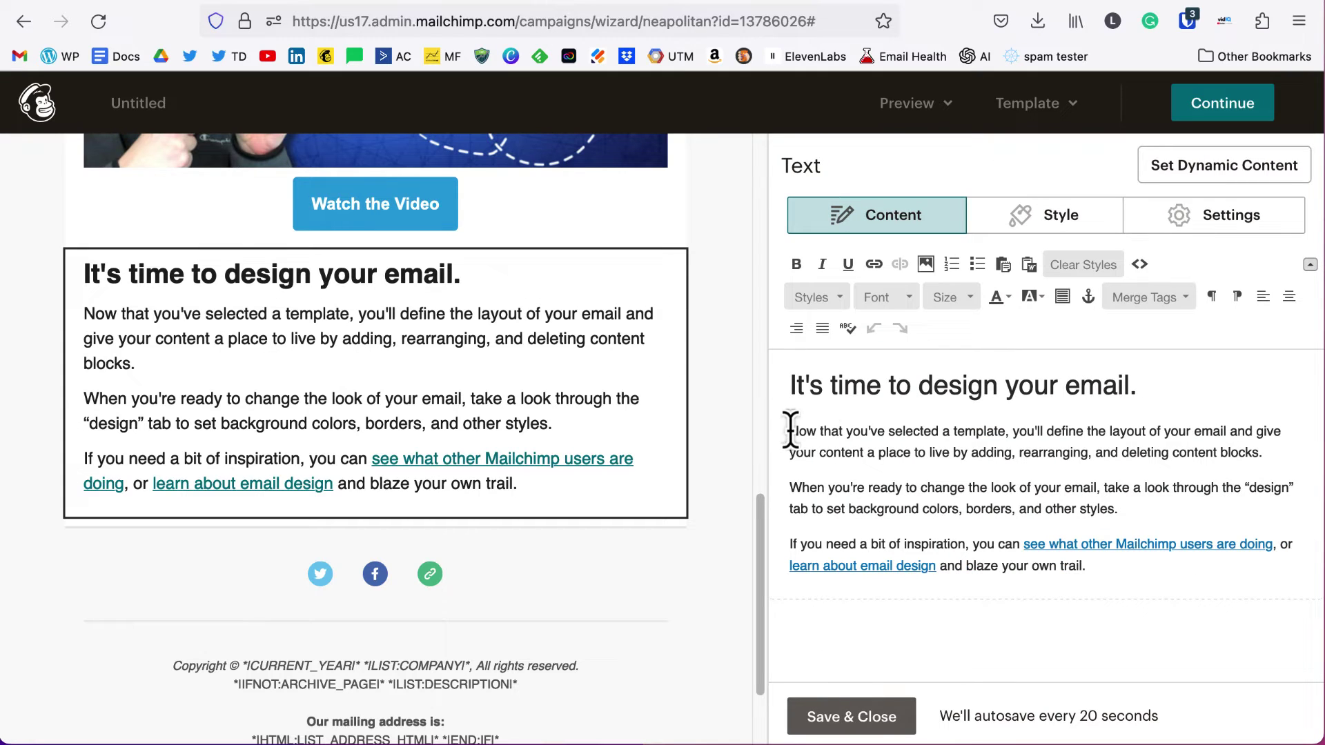
drag(791, 431, 994, 419)
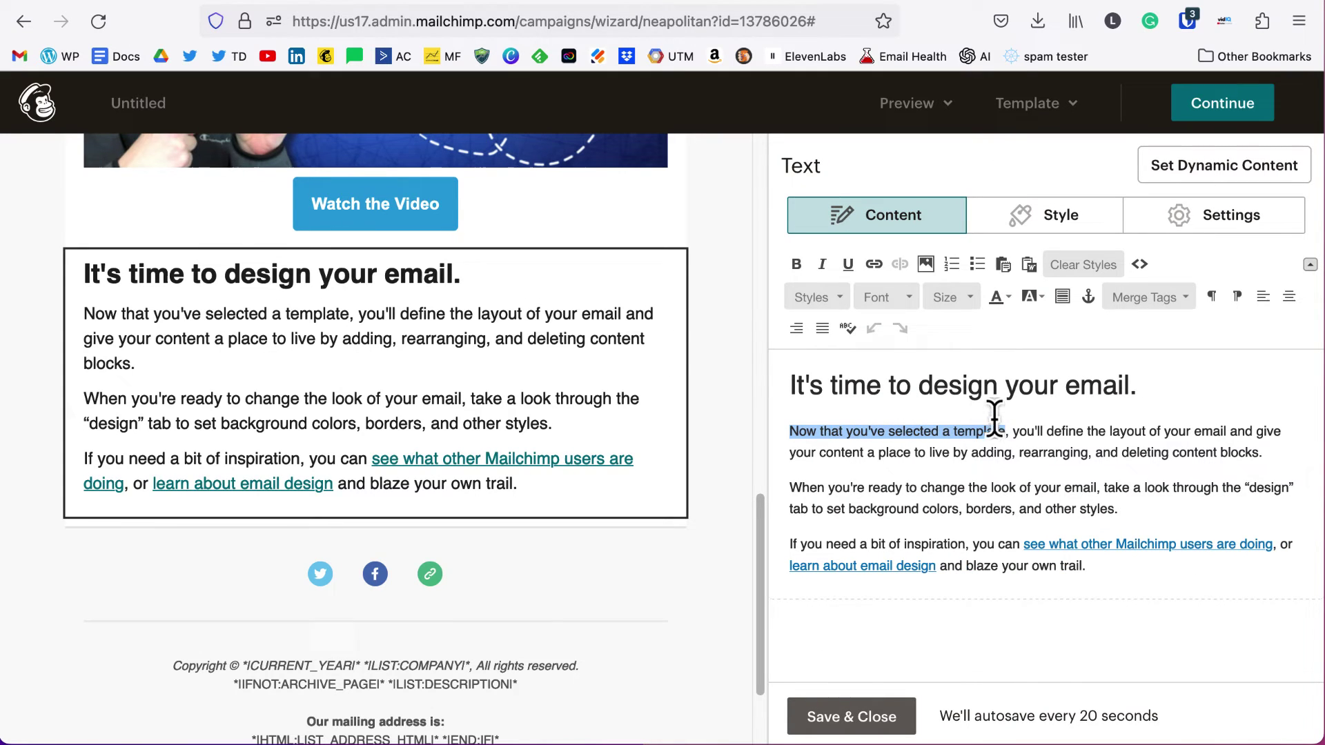
click(875, 266)
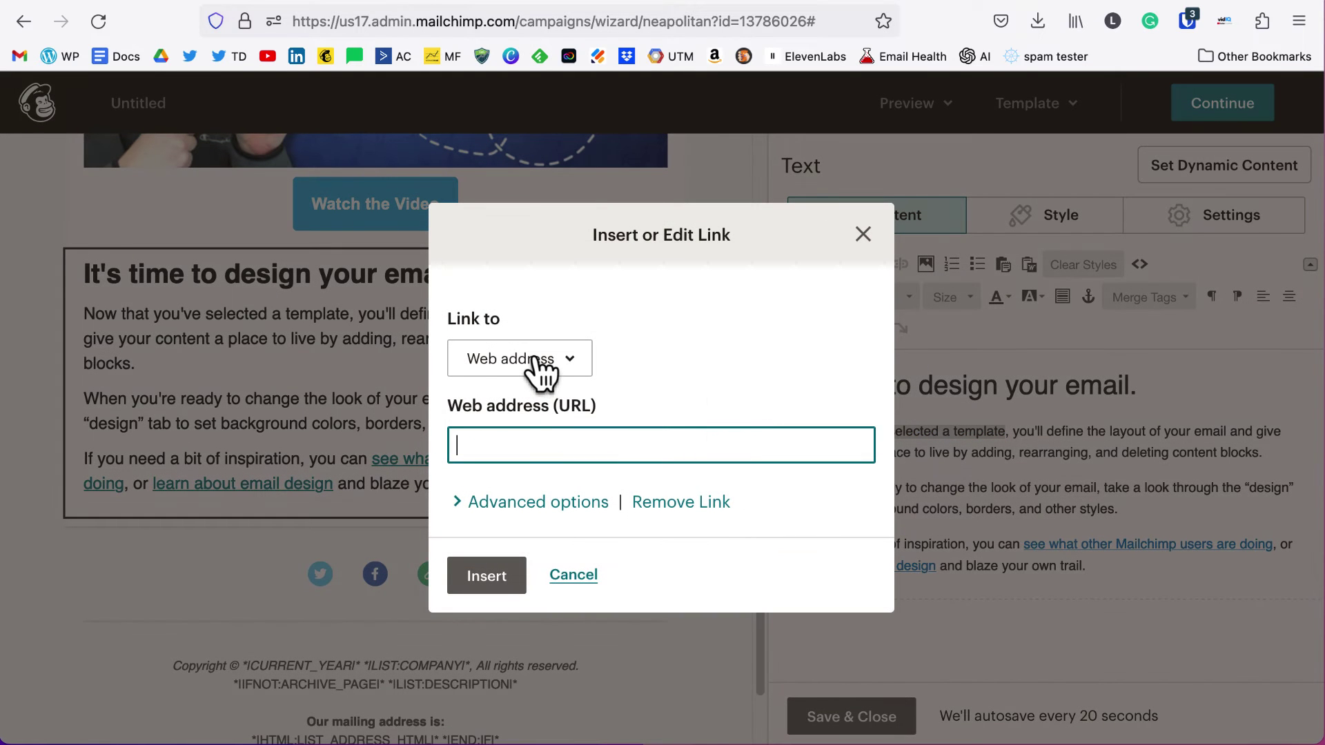
text(https://www.youtube.com/watch?v=_re322EPDG4)
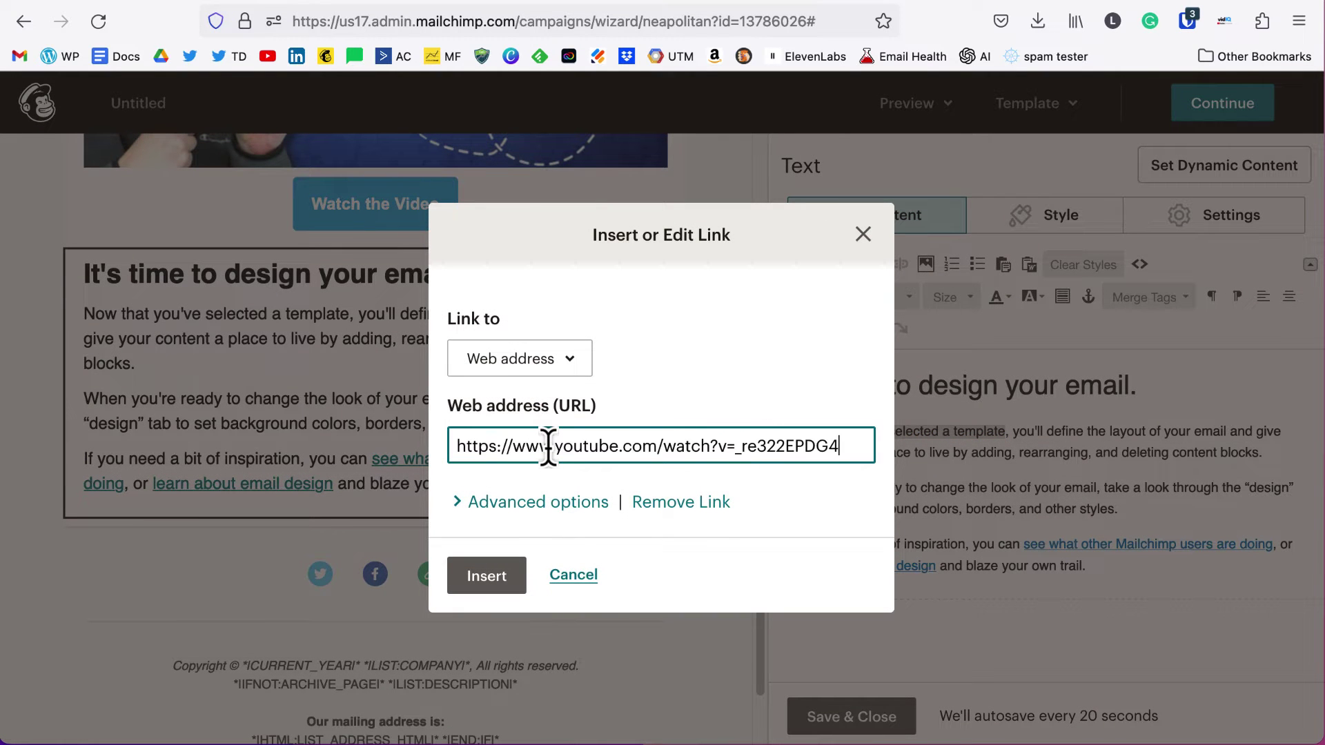
click(518, 572)
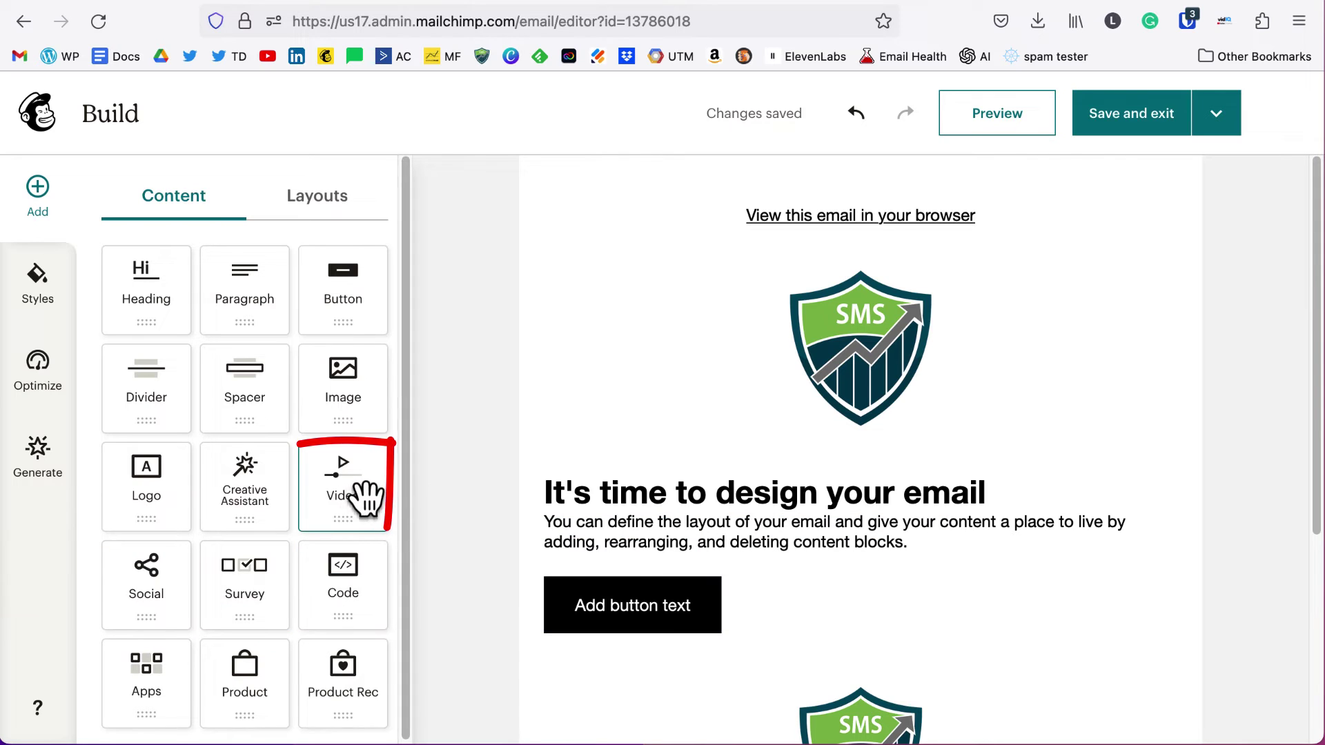
Add a video block above the heading, paste the YouTube source, then clear it again
drag(361, 503, 663, 487)
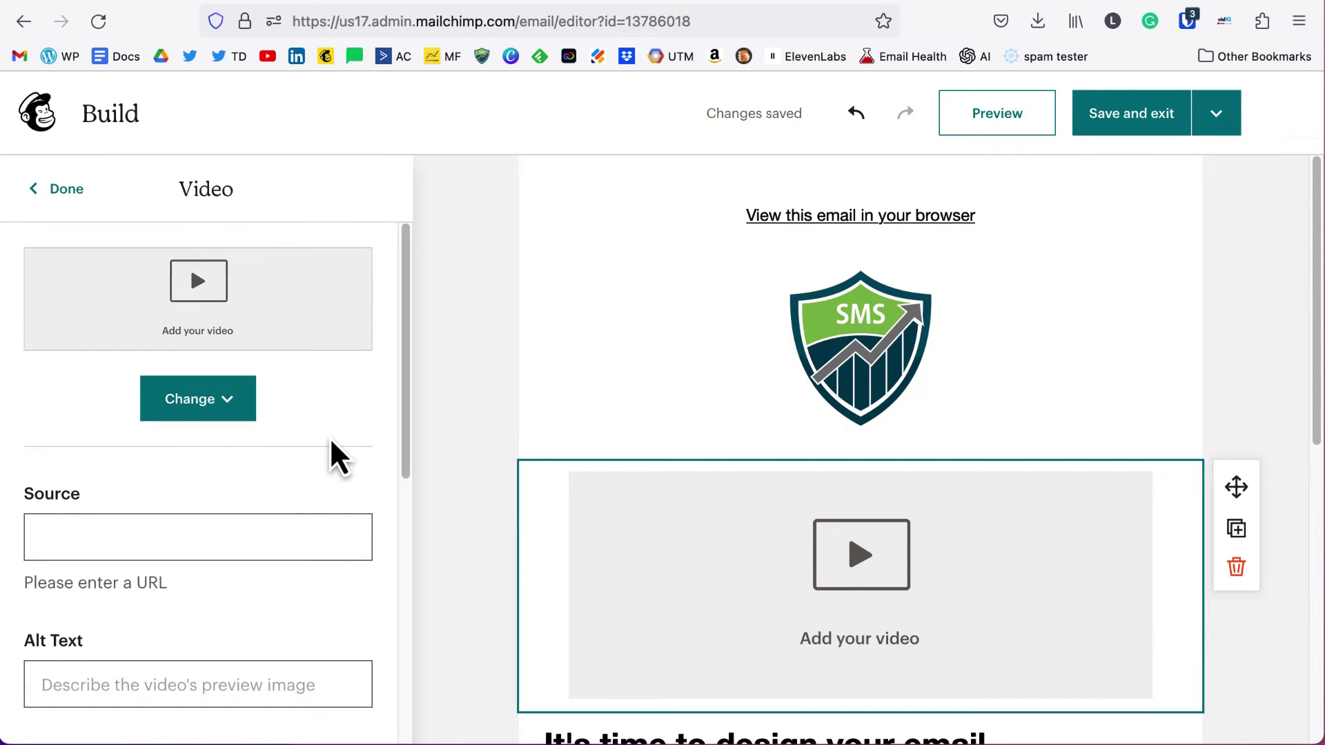
click(192, 536)
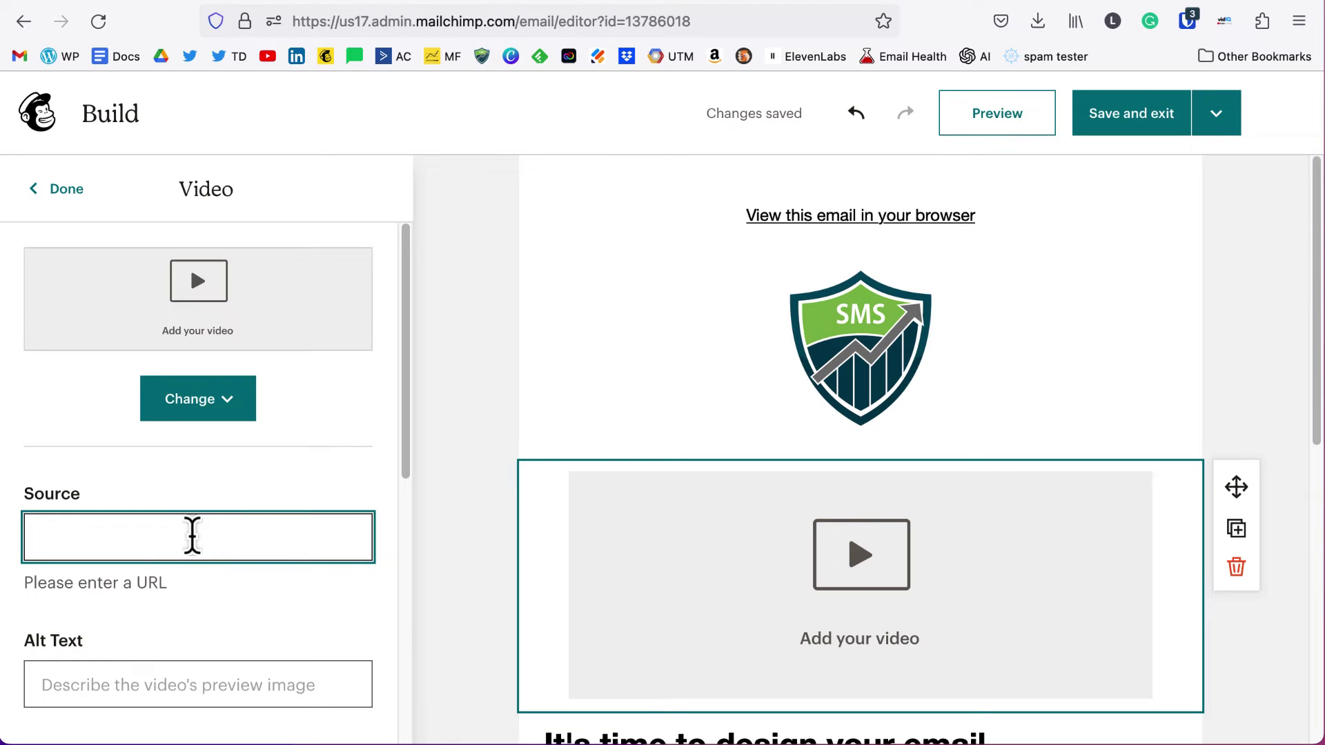
text(https://www.youtube.com/watch?v=_re322EPDG4)
scroll(669, 545, down, 1)
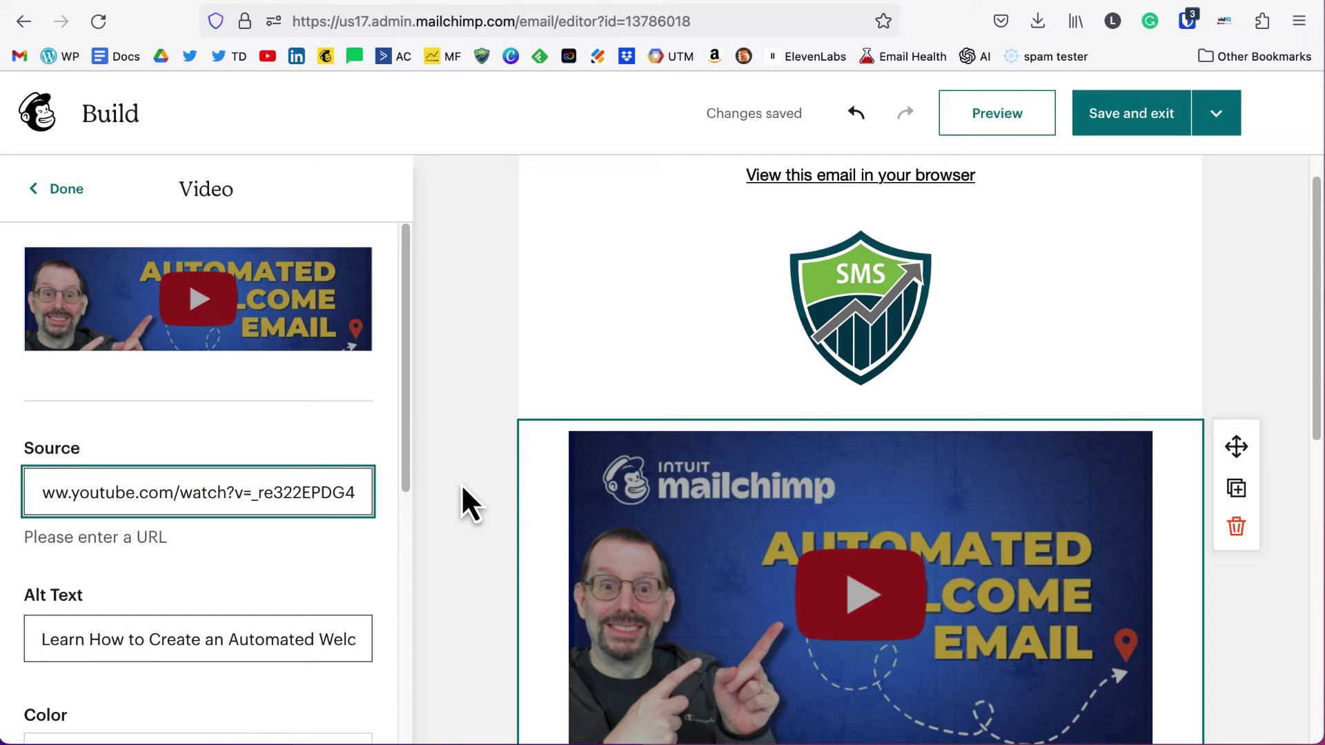
triple_click(189, 492)
key(BackSpace)
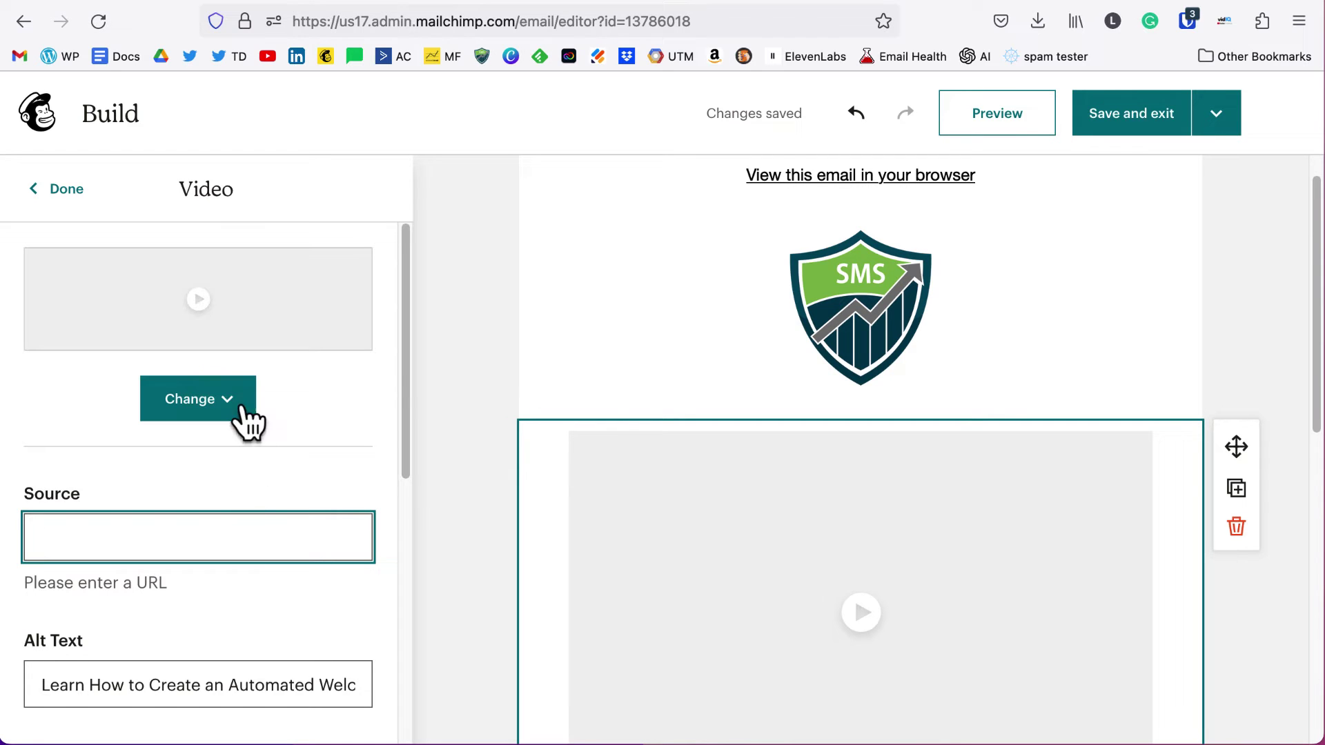
Paste the Instagram reel link as the video block's Source
click(209, 399)
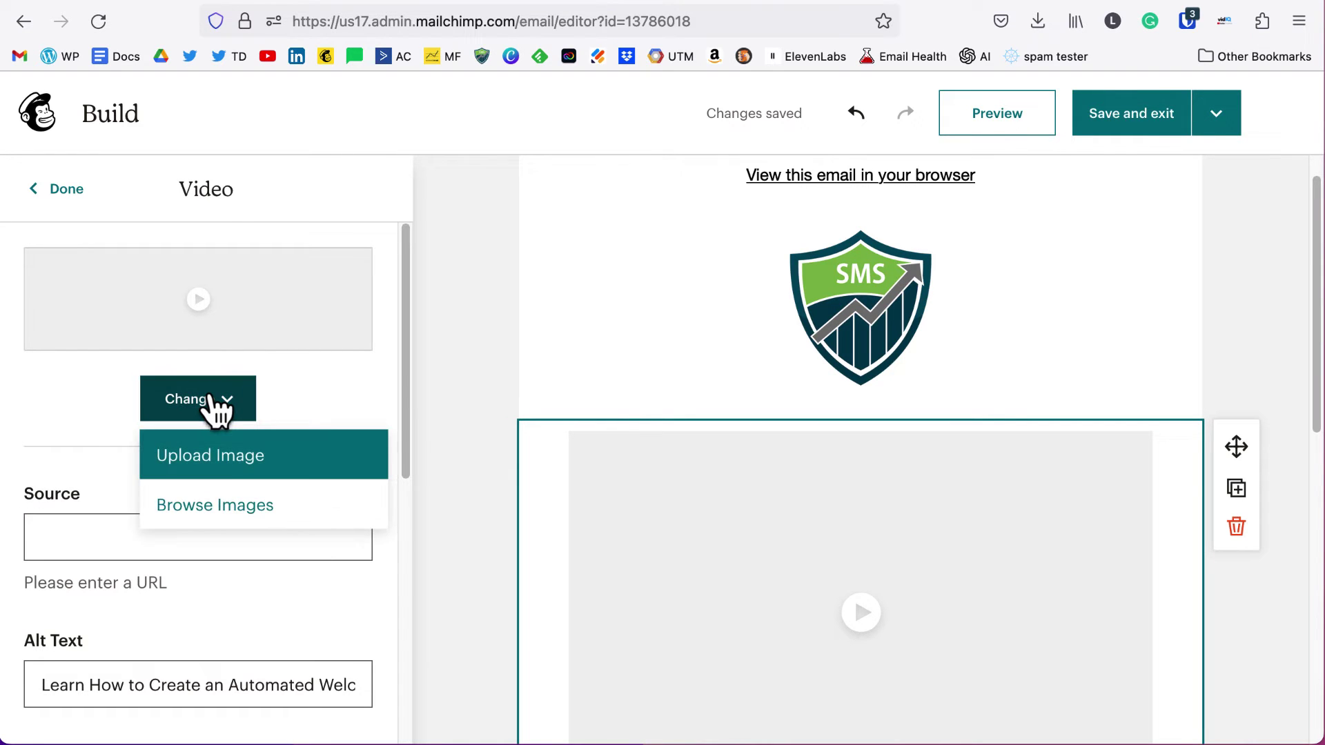
click(166, 542)
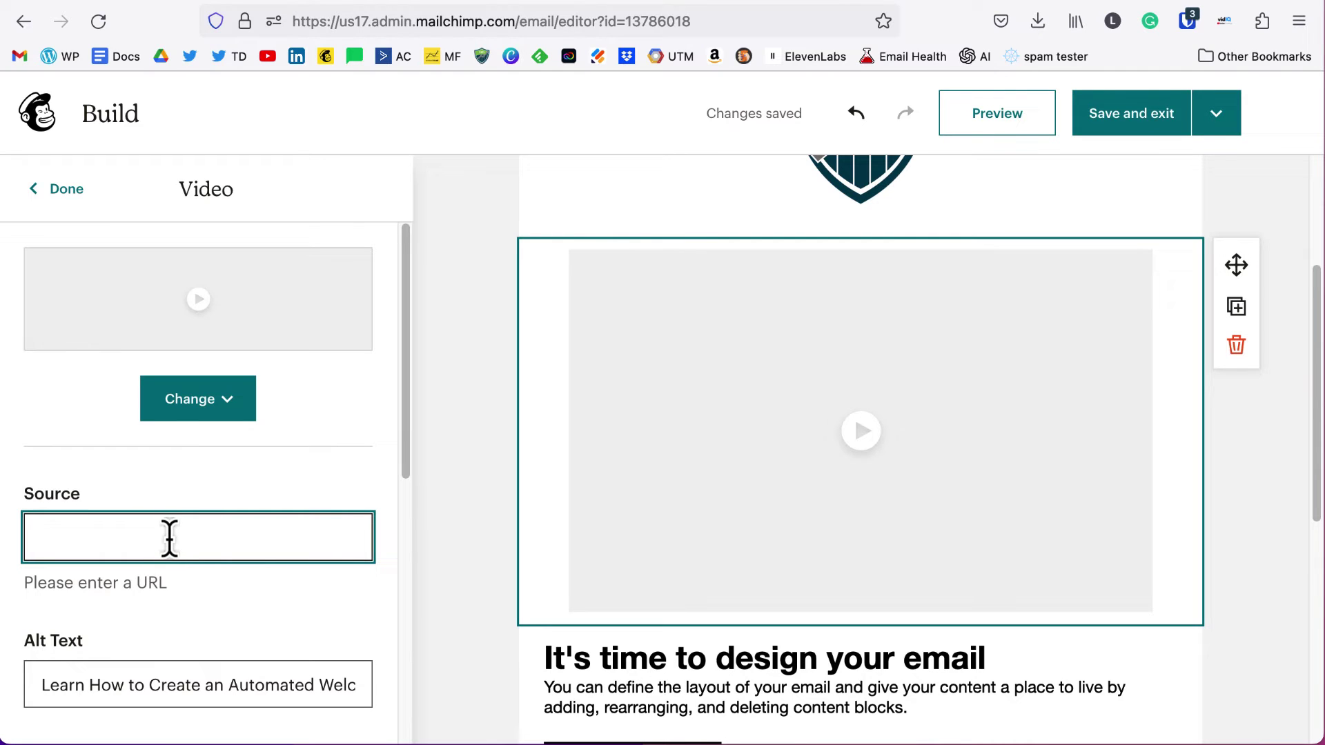
key(super+v)
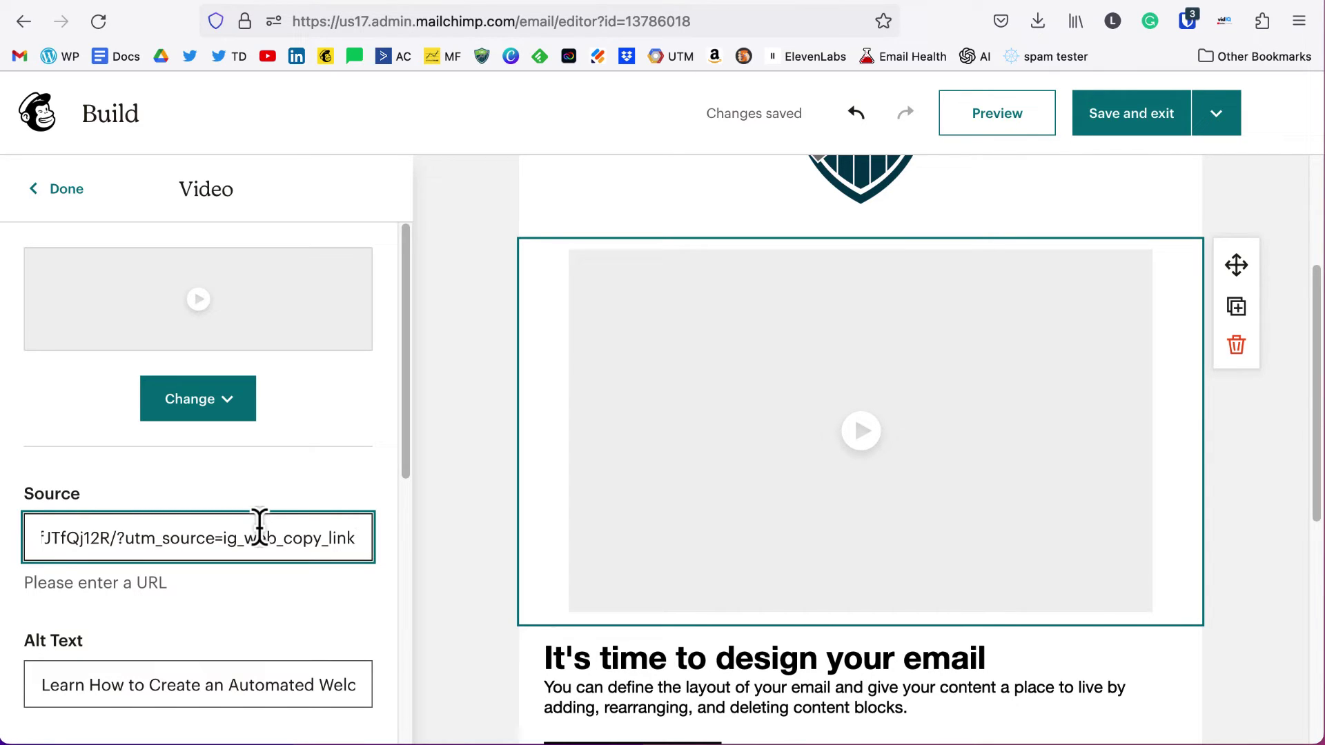
Replace the video thumbnail with the Automated Welcome Email image from the content library
click(228, 412)
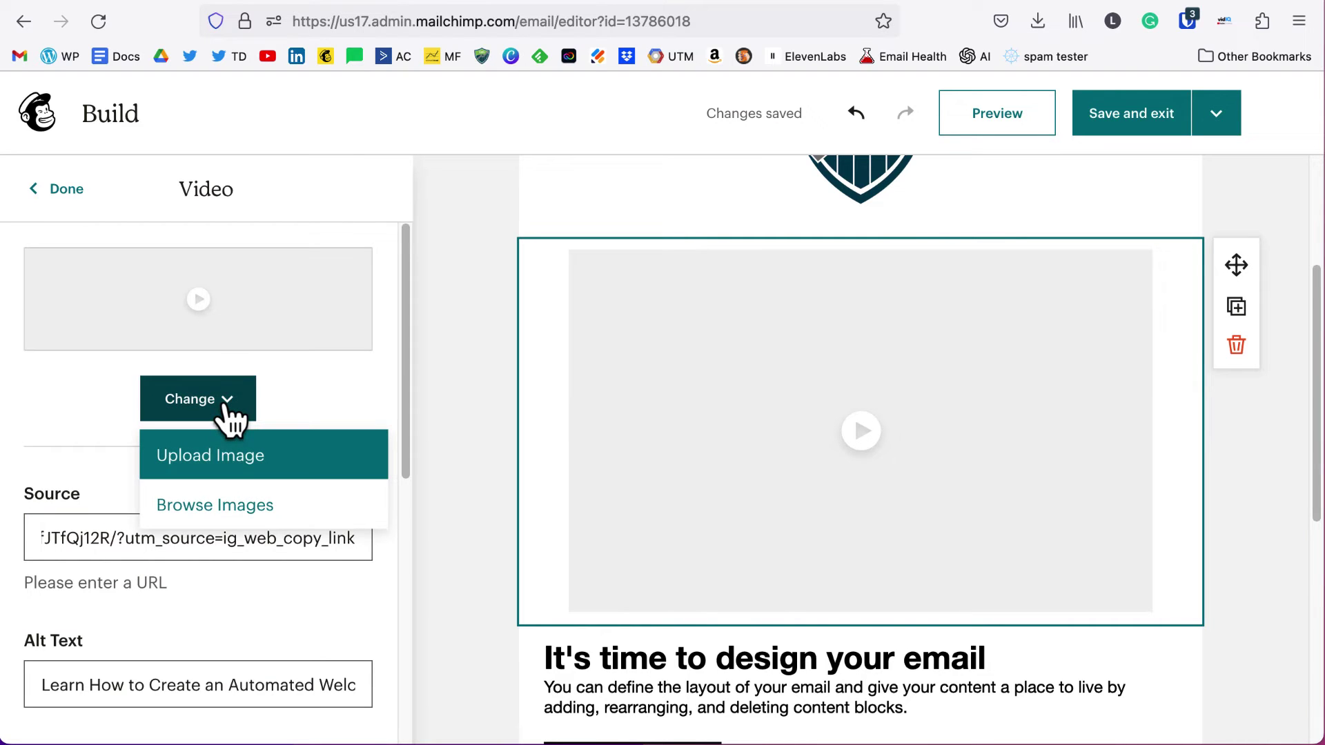
click(235, 519)
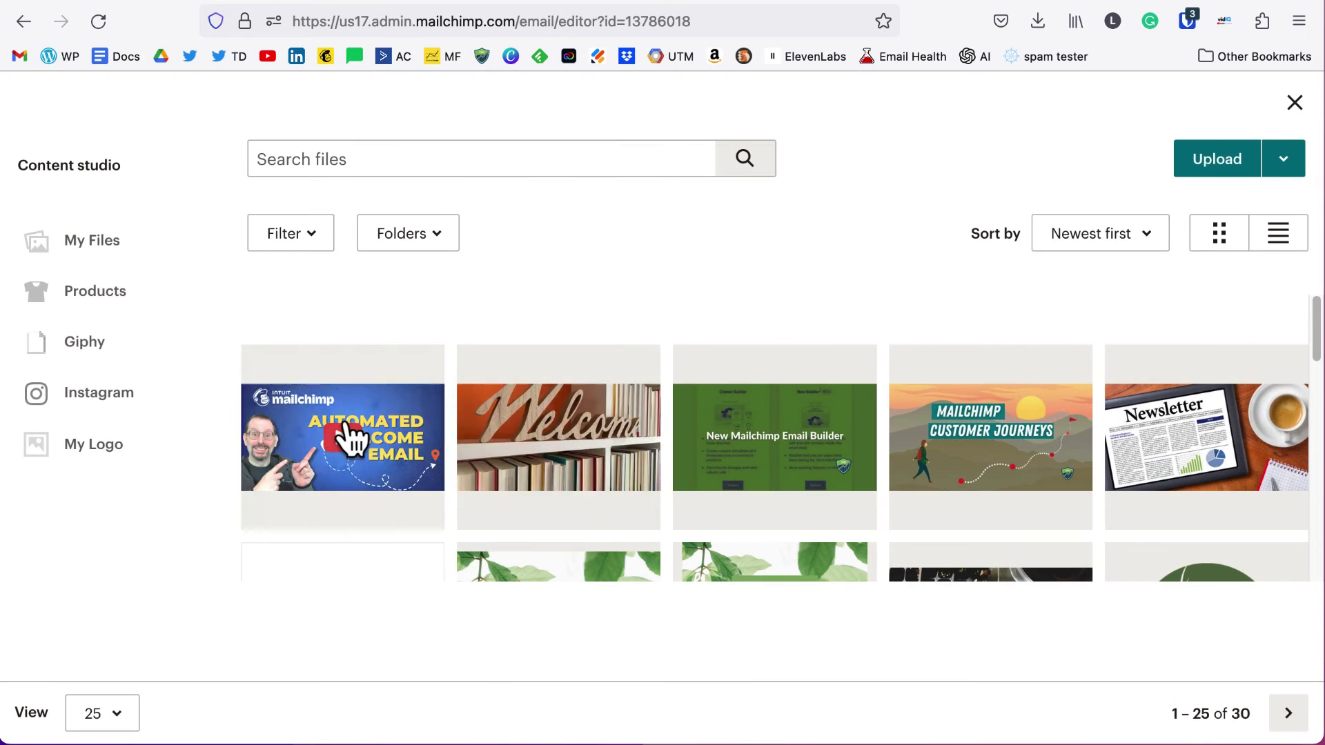
click(345, 438)
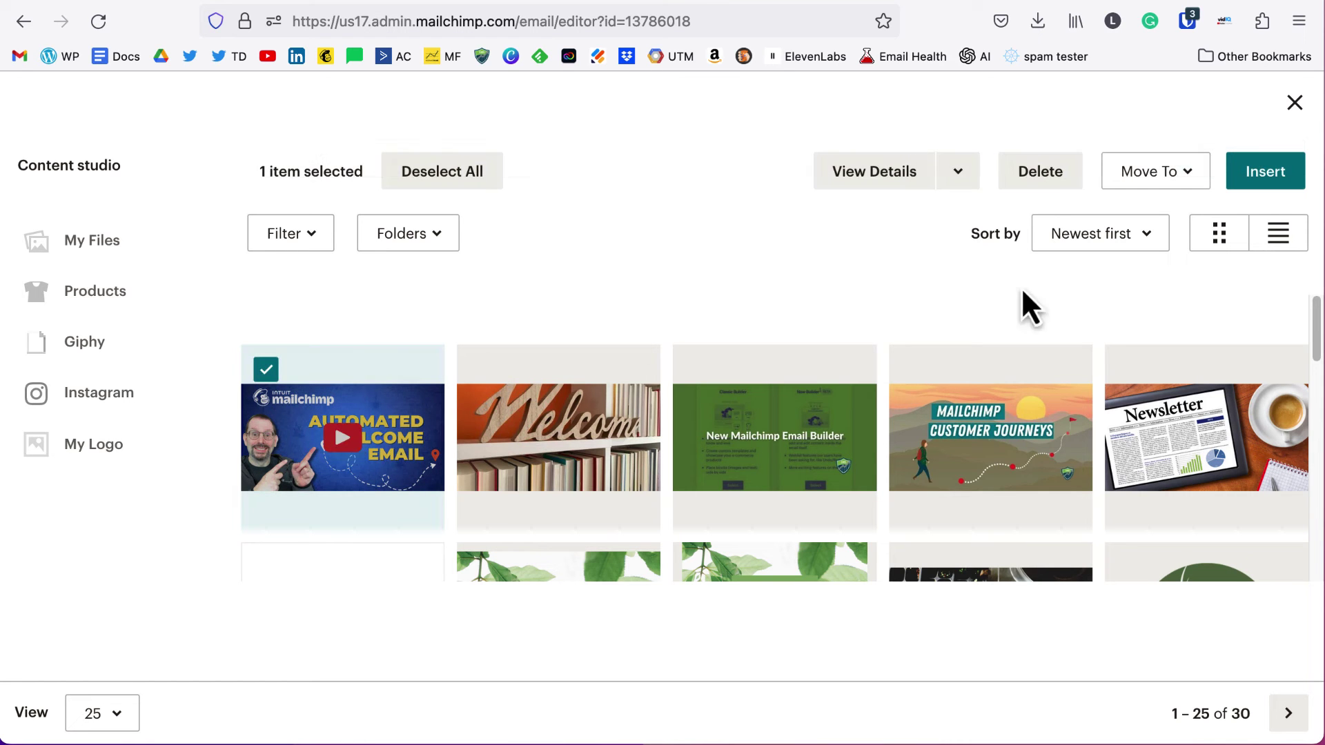
click(1262, 178)
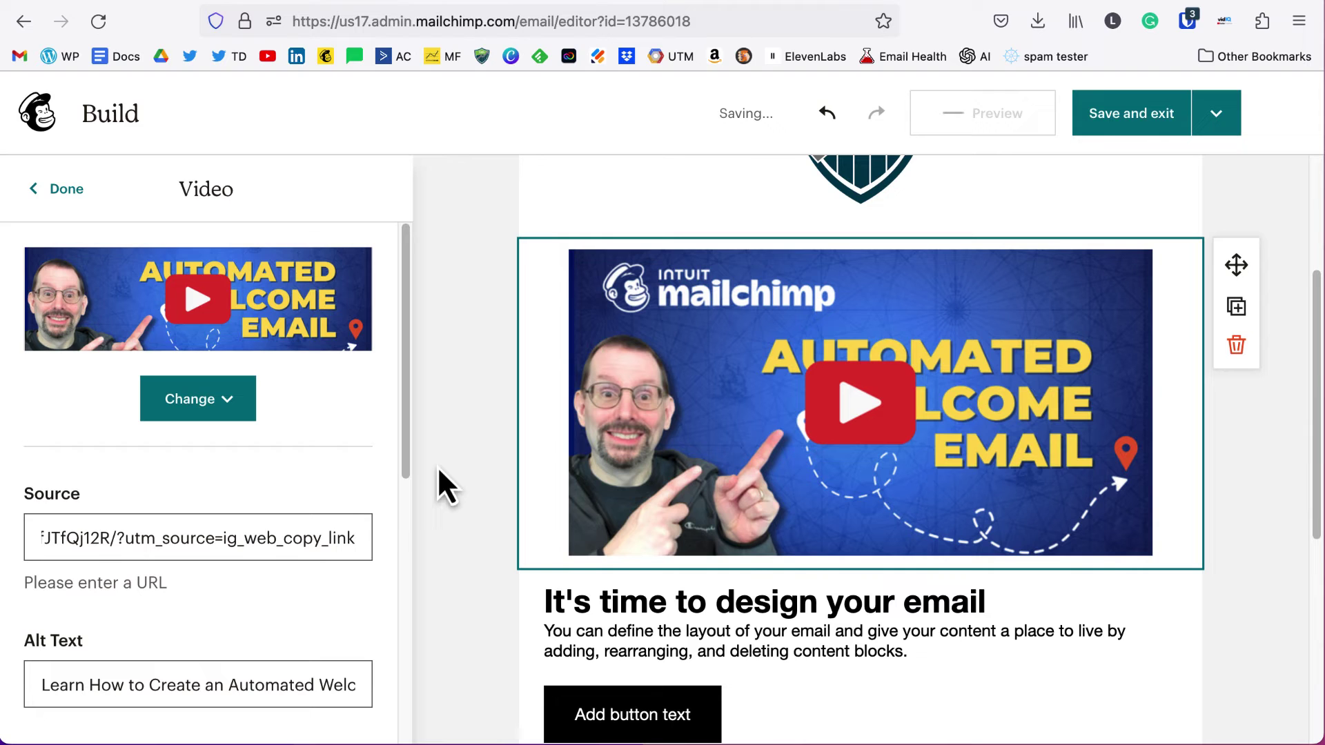
Preview the email to view the linked Instagram reel, then close the reel tab
click(1015, 125)
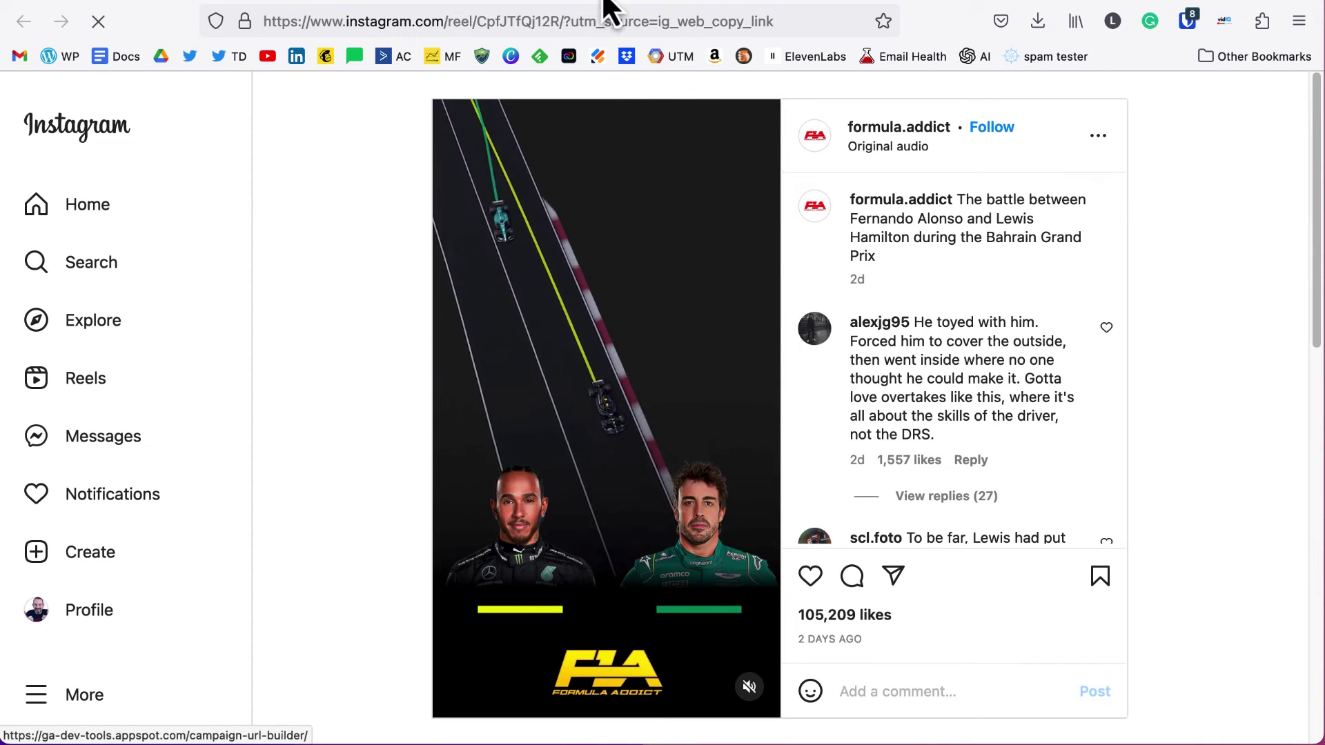
click(562, 6)
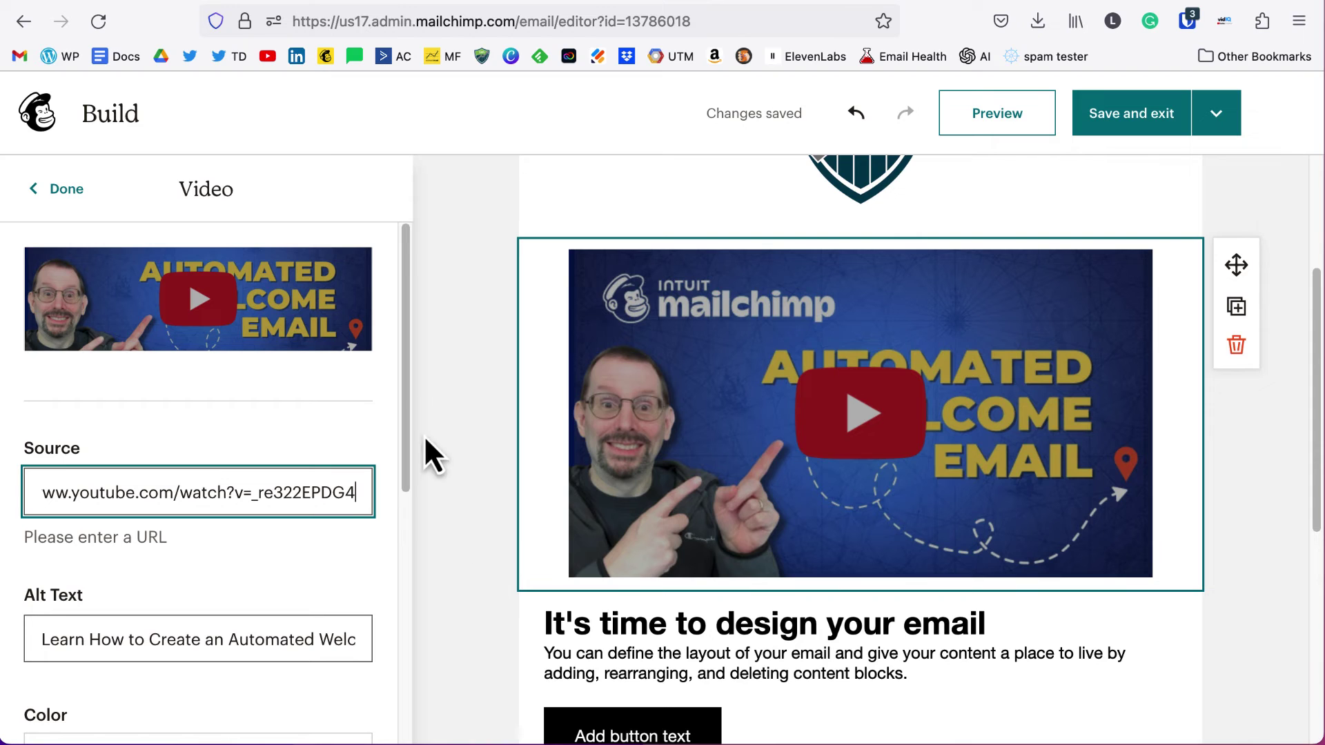
Scroll through the Video block's Color, Padding and Dynamic Content settings
scroll(409, 414, down, 3)
scroll(410, 476, down, 2)
drag(407, 491, 404, 556)
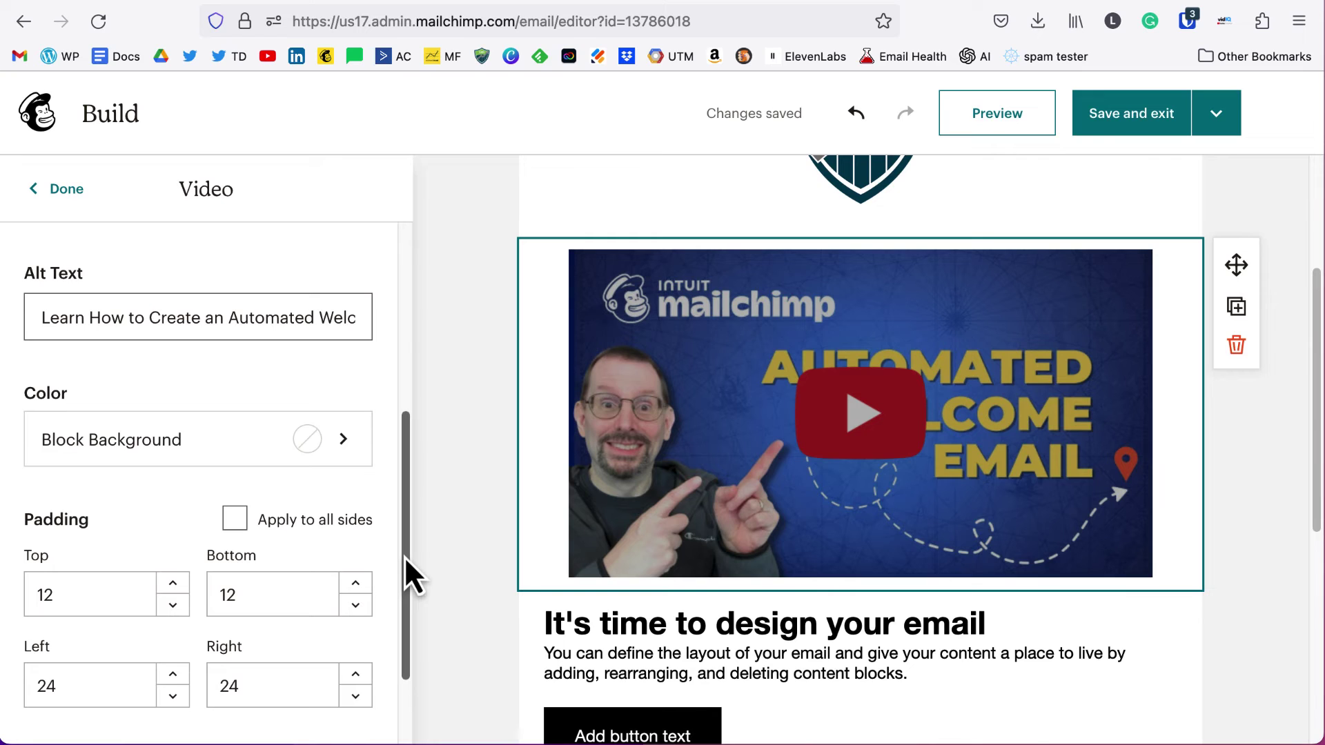
scroll(198, 458, down, 1)
scroll(200, 457, down, 1)
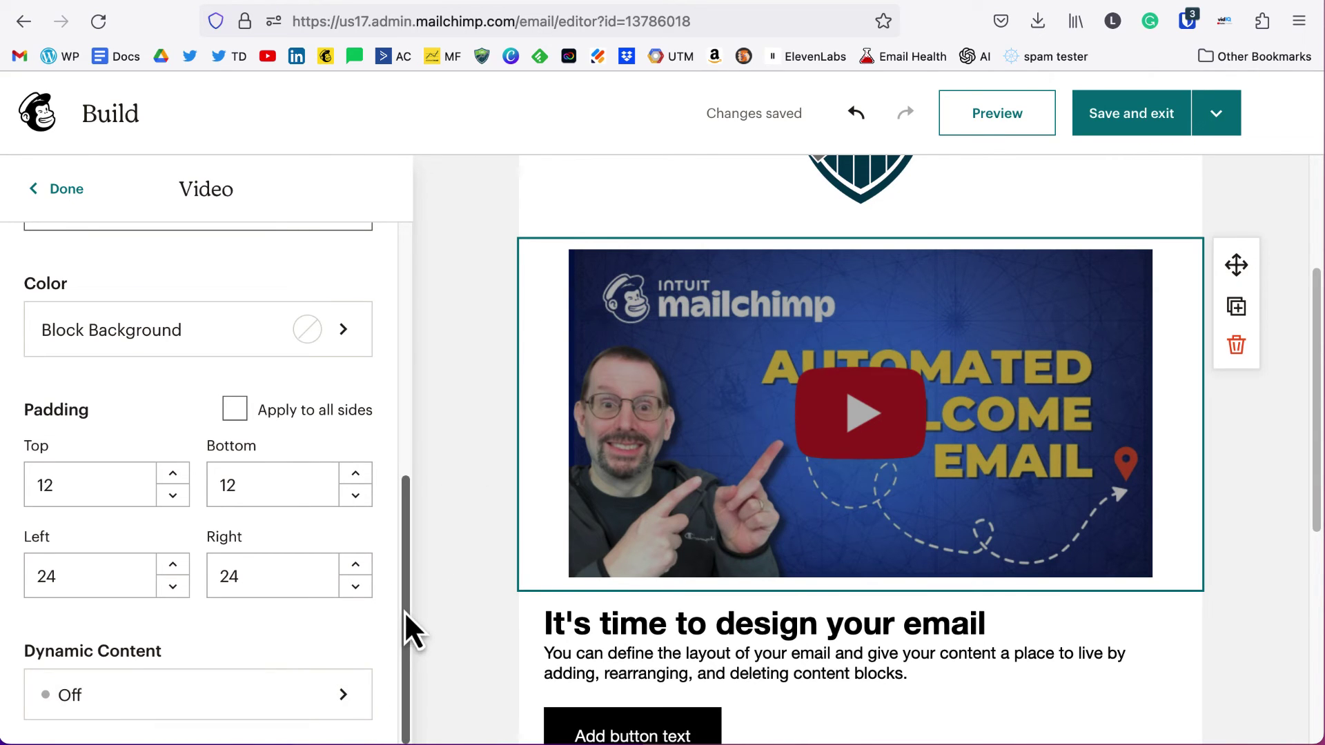
scroll(411, 558, up, 1)
scroll(411, 691, down, 1)
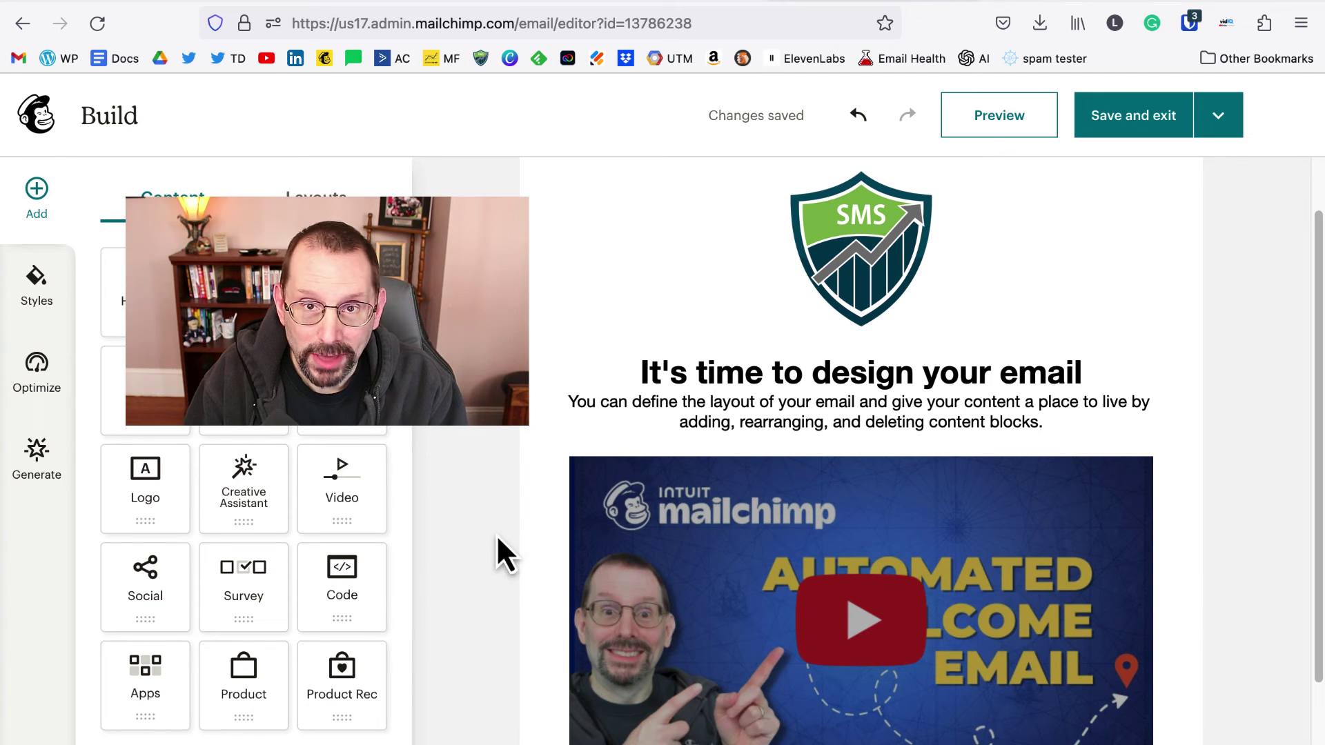
Place an Apps block below the intro text and connect the Playable Video app
drag(154, 695, 703, 441)
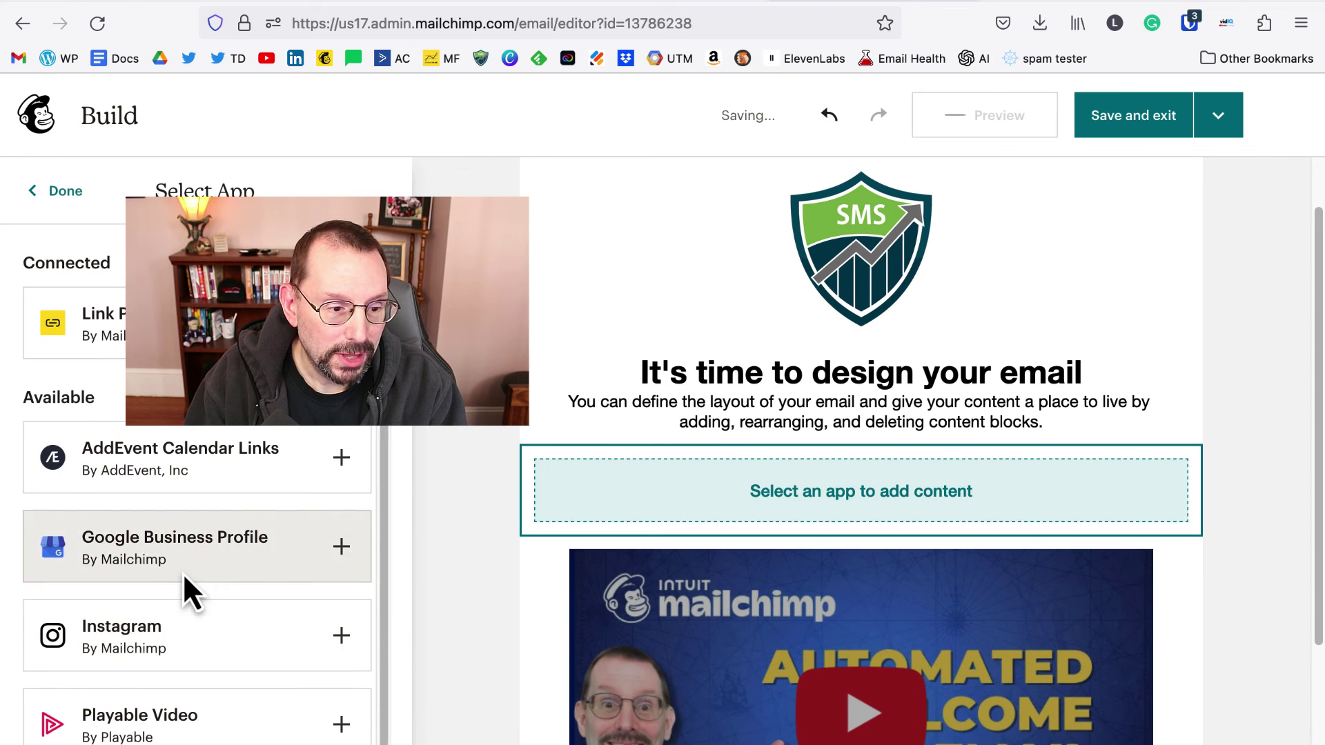
scroll(184, 585, down, 3)
click(209, 622)
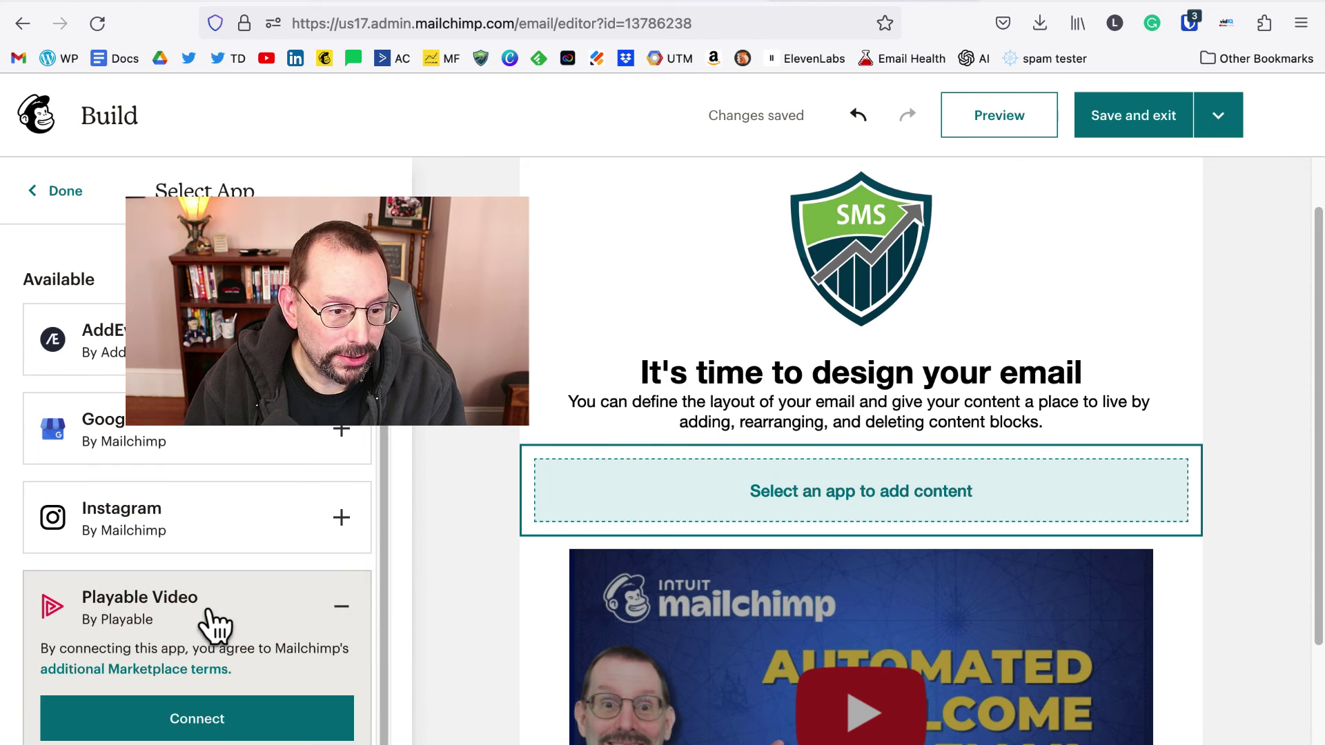
click(224, 719)
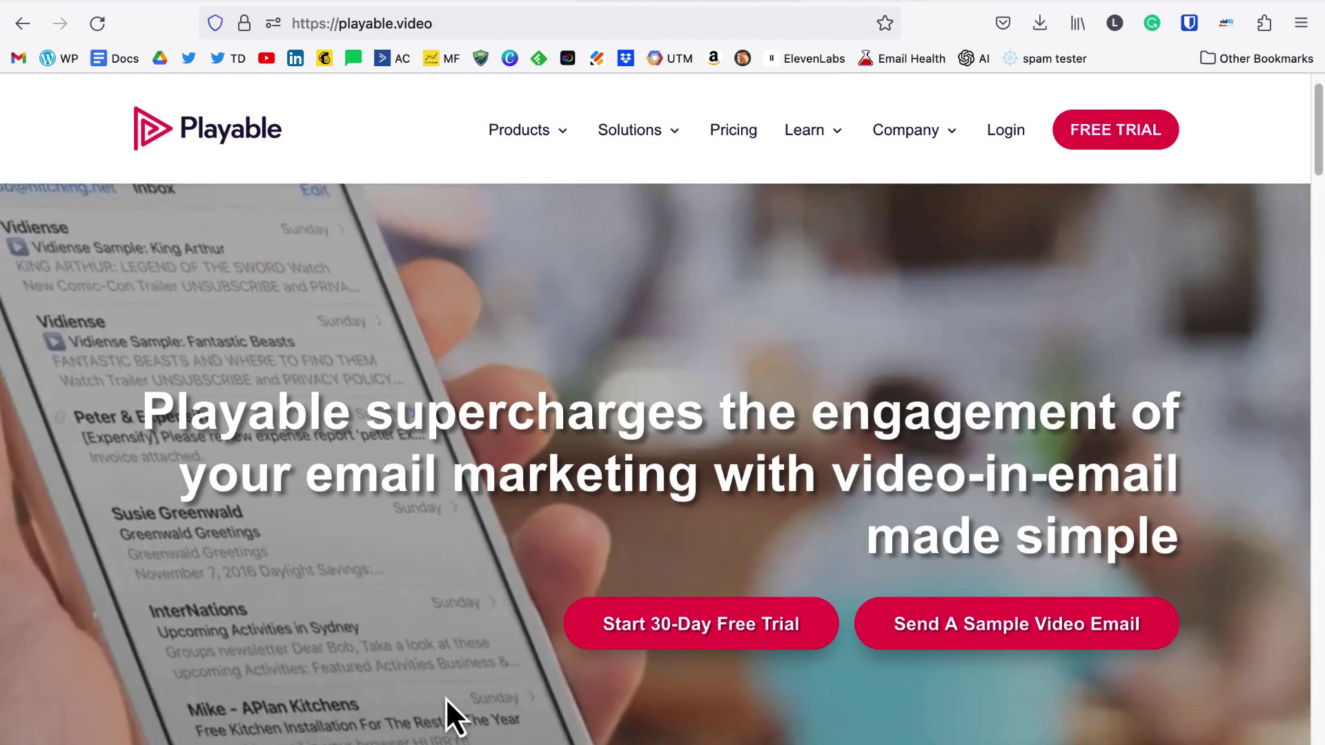
Scroll playable.video down to the Integrated With All Email Platforms section
scroll(446, 698, down, 5)
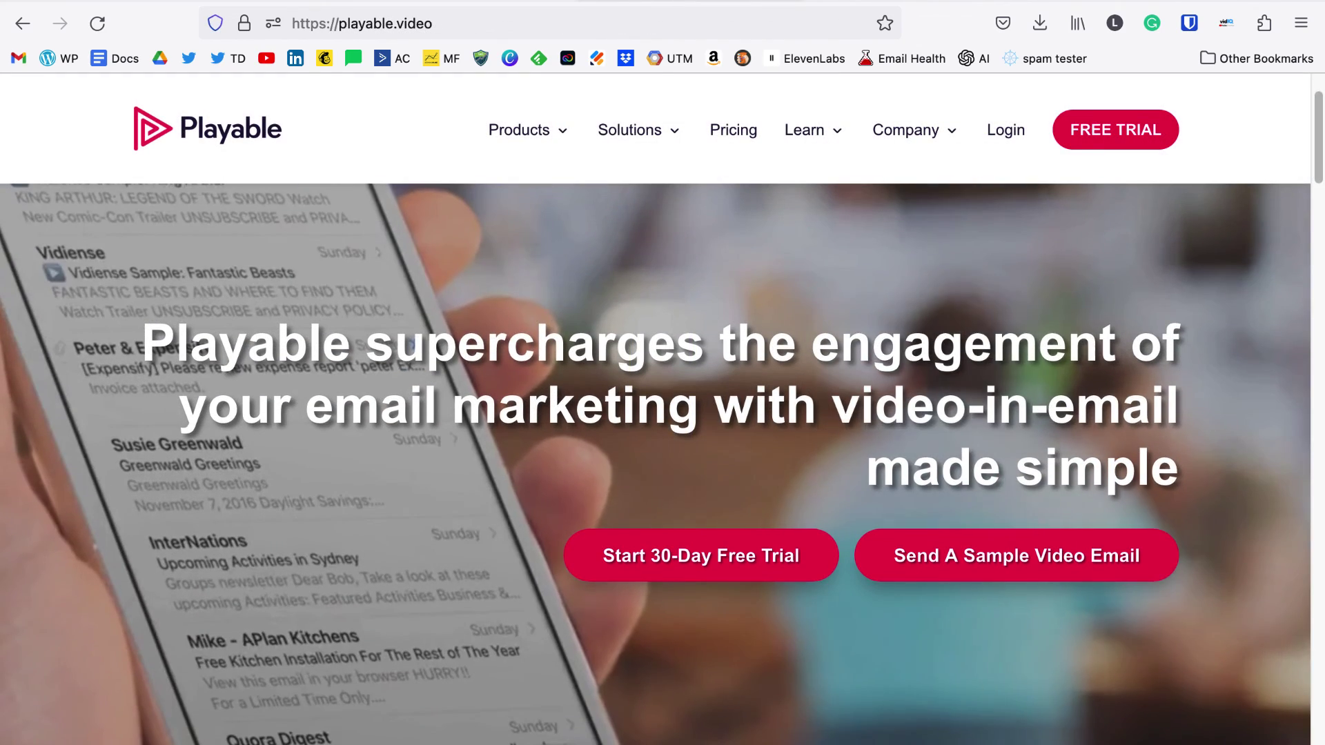
scroll(656, 462, down, 8)
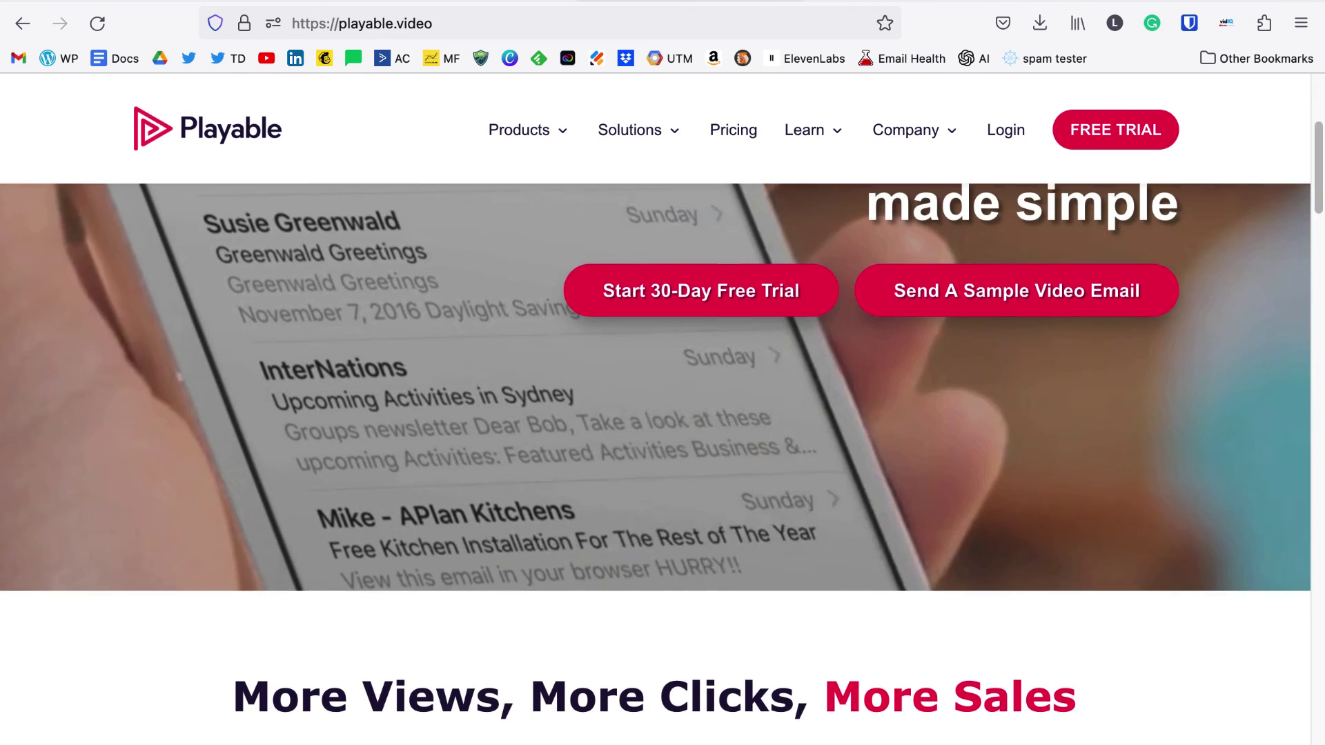
scroll(655, 463, down, 8)
scroll(656, 463, down, 8)
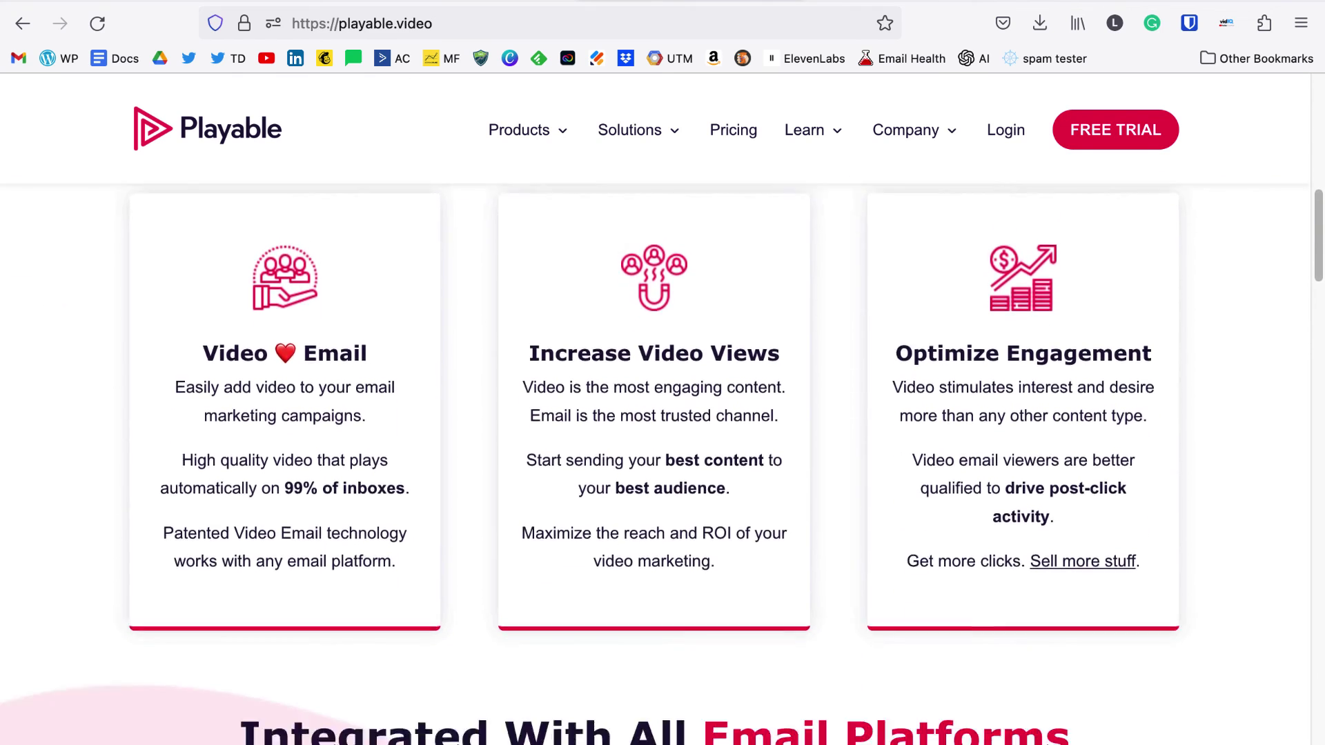
scroll(655, 462, down, 9)
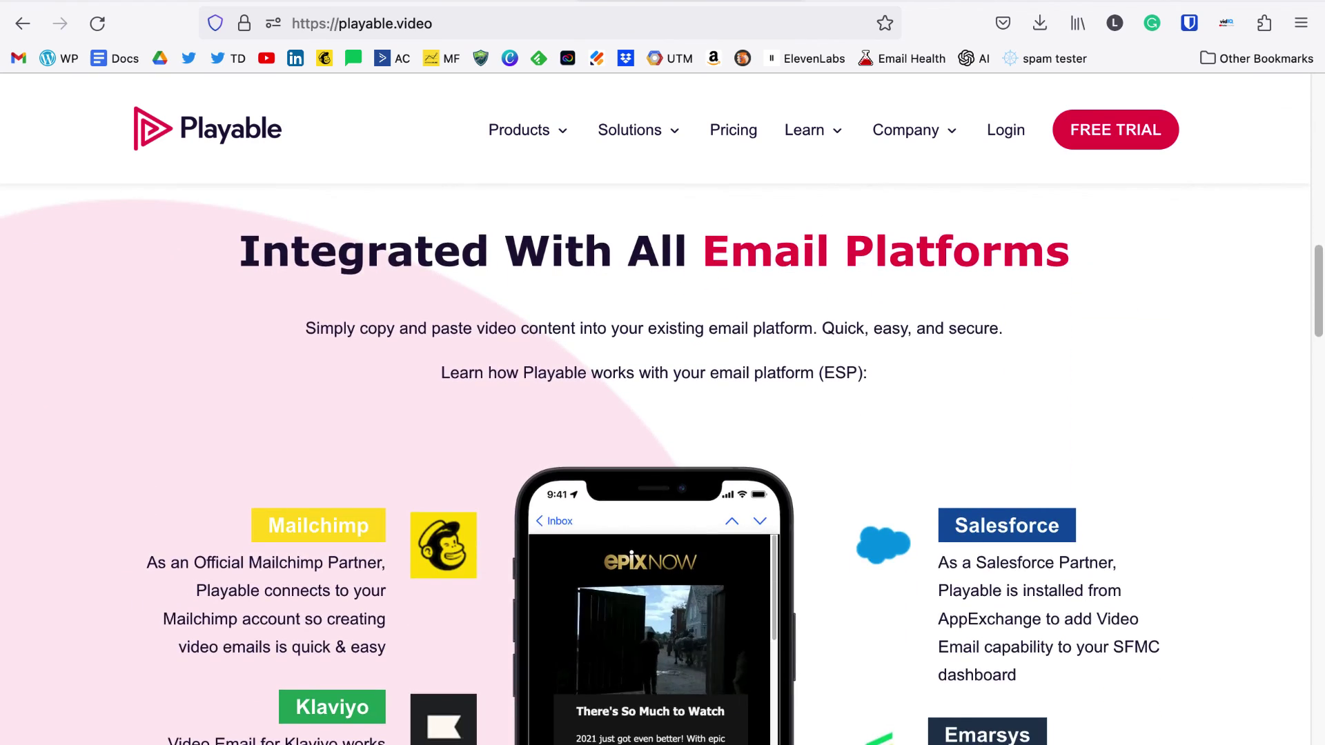
scroll(655, 462, down, 4)
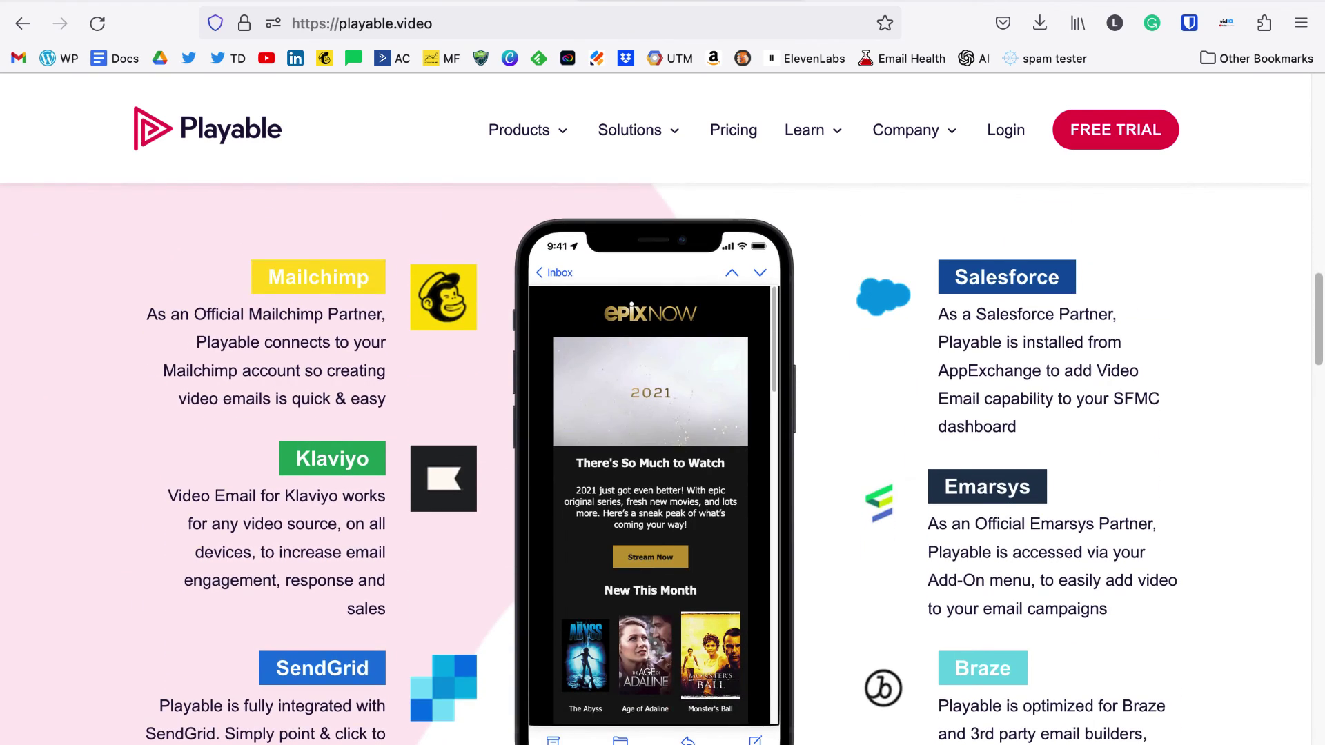
scroll(656, 462, down, 1)
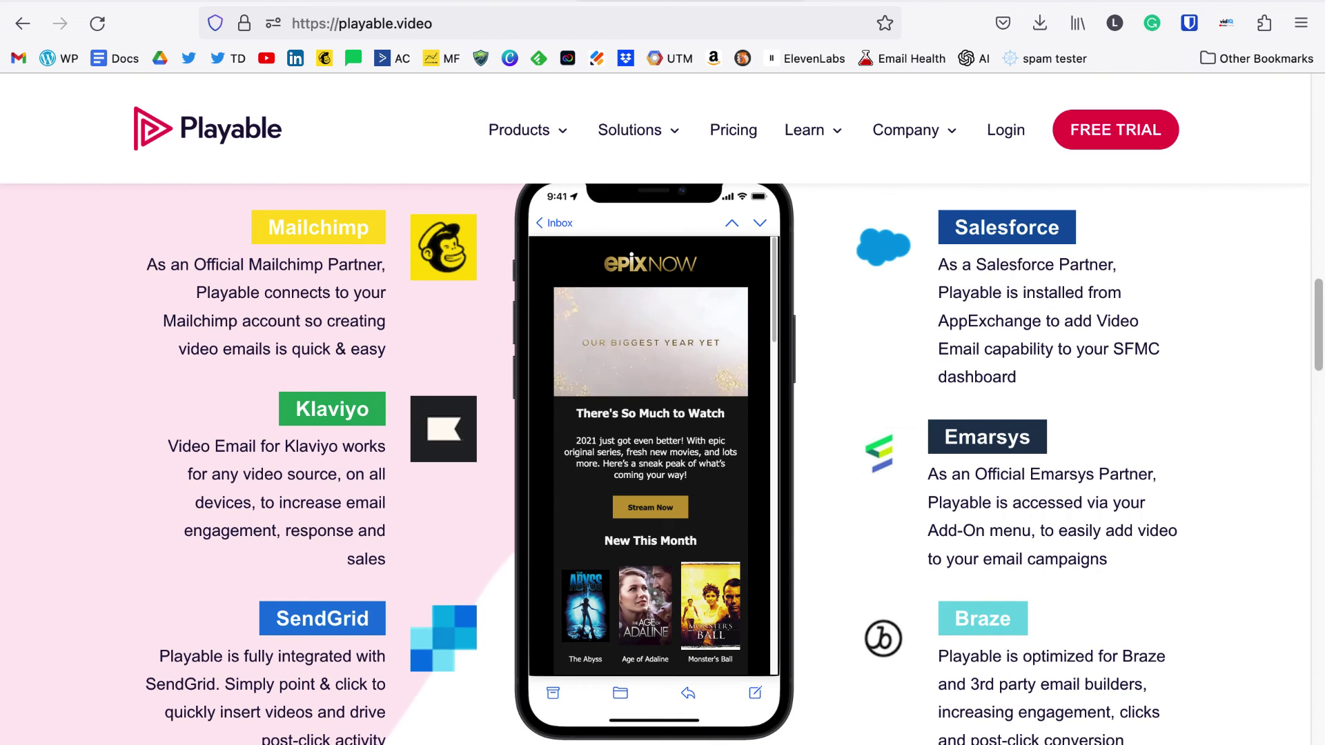